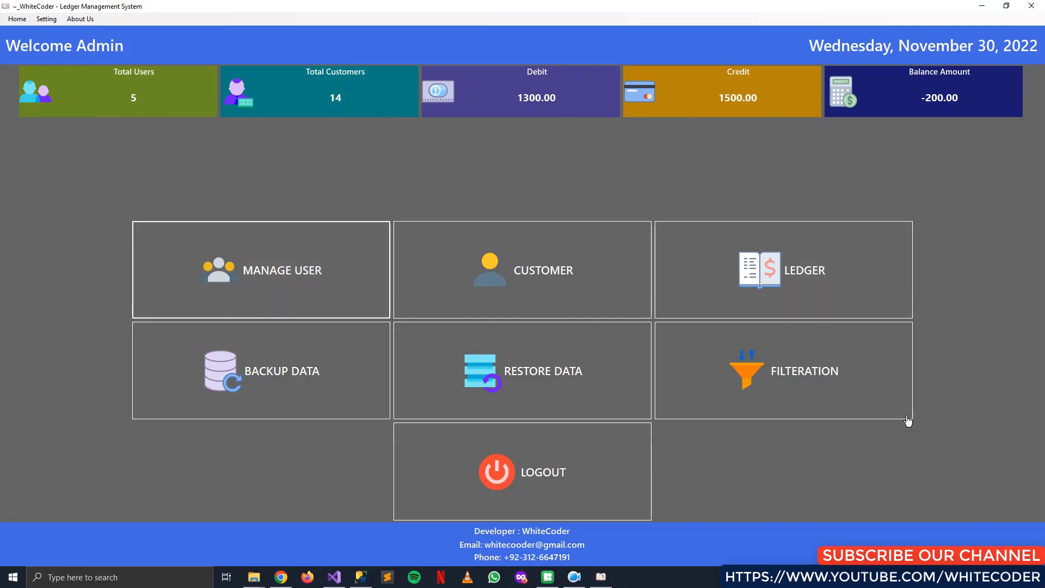
In Manage Users, save a new user with a name and password as the sixth record
{"action": "left_click", "coordinate": [270, 287]}
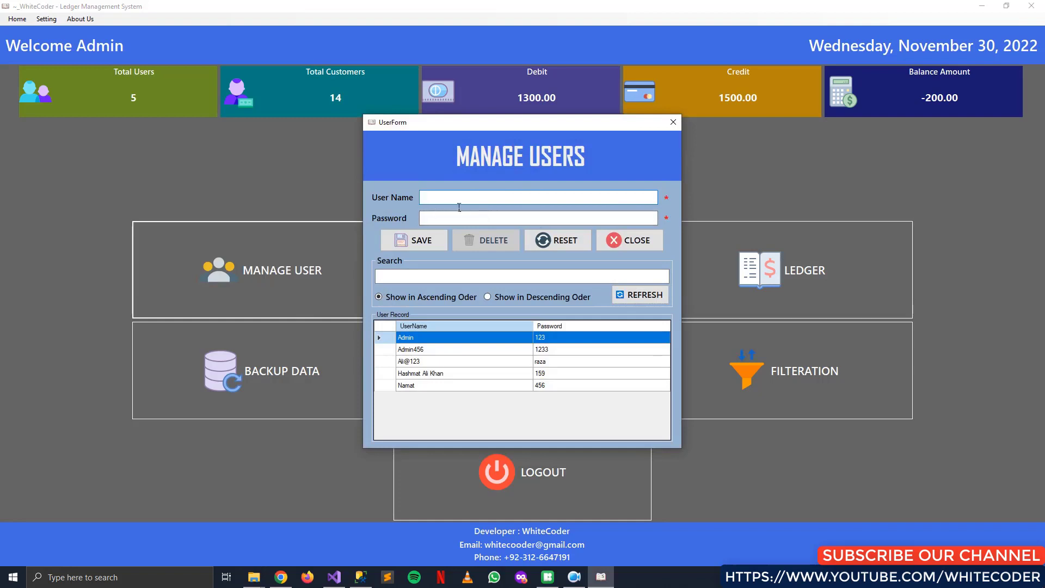
{"action": "left_click", "coordinate": [538, 217]}
{"action": "type", "text": "1234"}
{"action": "key", "text": "BackSpace"}
{"action": "key", "text": "BackSpace"}
{"action": "key", "text": "BackSpace"}
{"action": "key", "text": "BackSpace"}
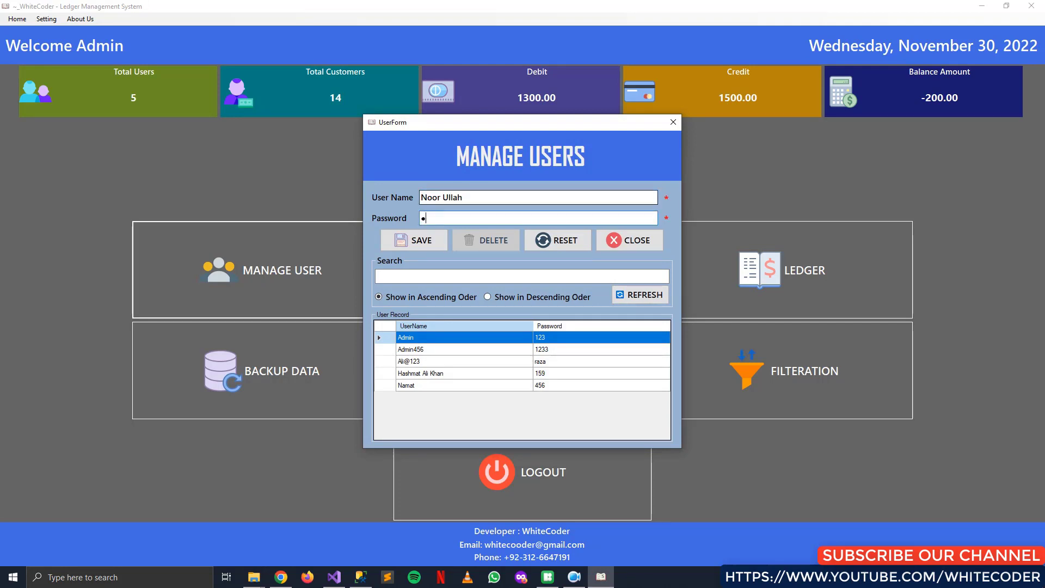
{"action": "type", "text": "123"}
{"action": "left_click", "coordinate": [418, 243]}
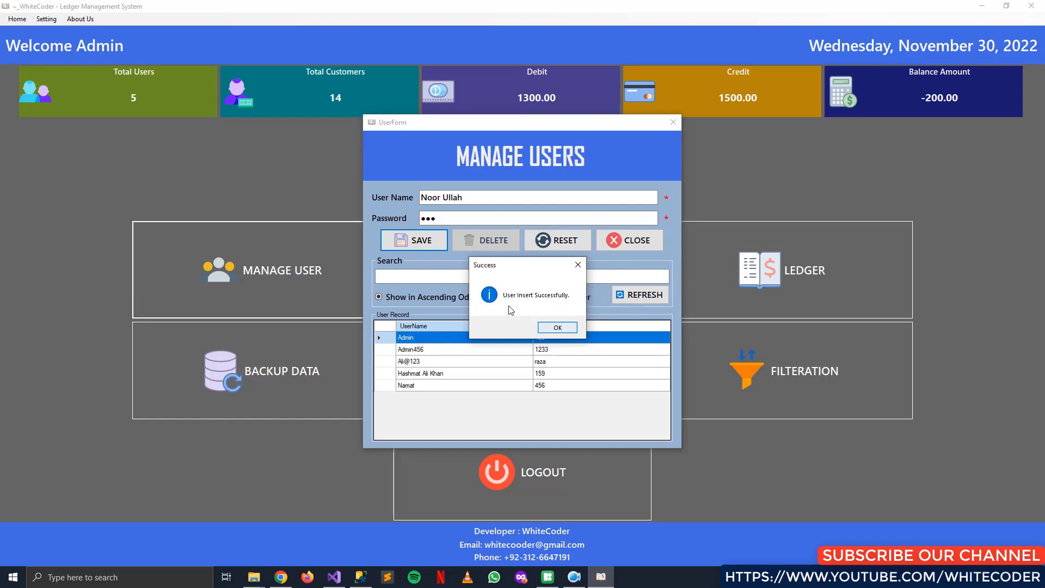
{"action": "left_click", "coordinate": [558, 328]}
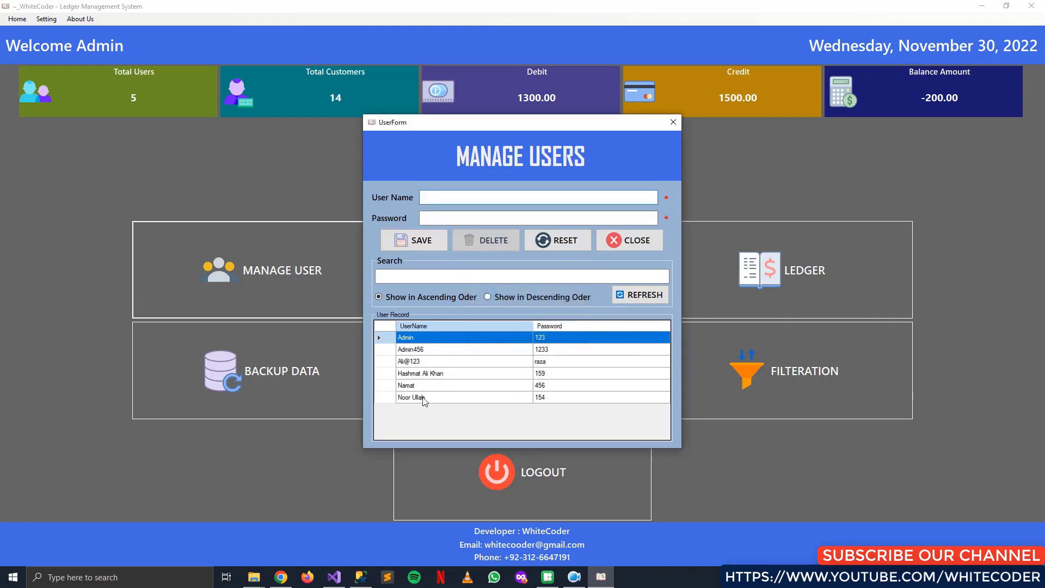
Load the sixth user's row, retype its password and save it with UPDATE
{"action": "left_click", "coordinate": [493, 399]}
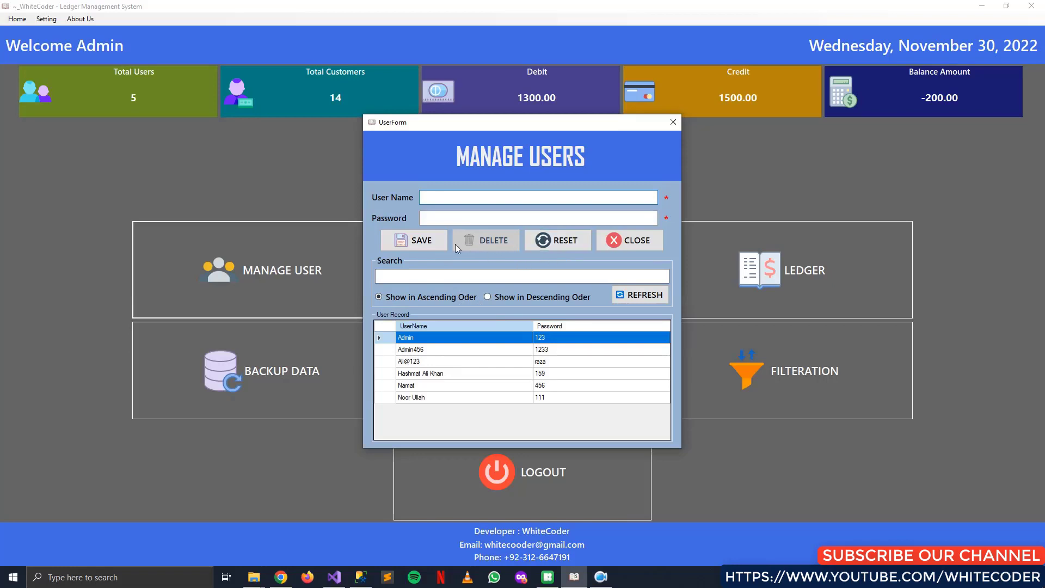
{"action": "left_click", "coordinate": [481, 401]}
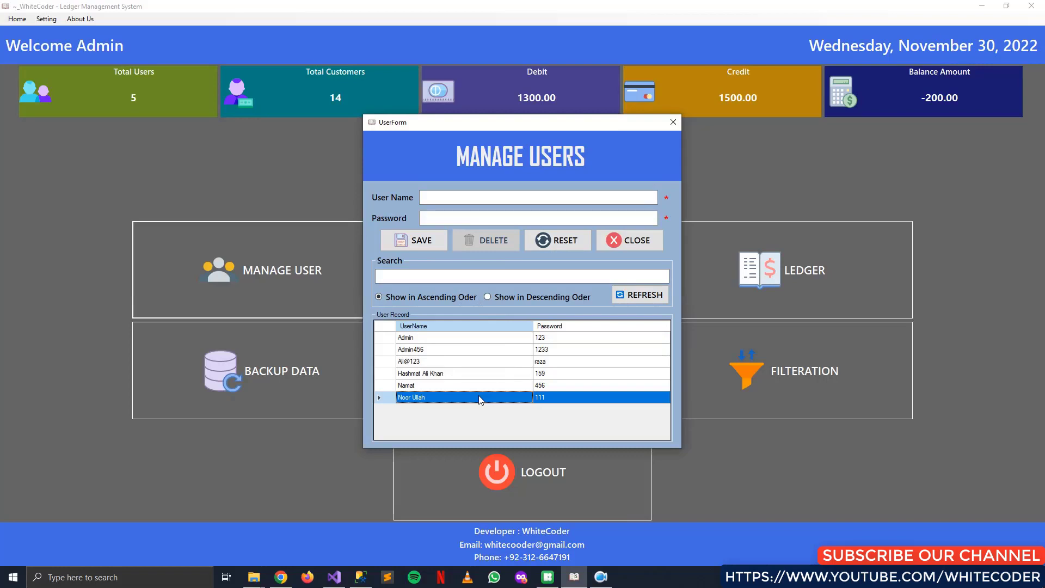
{"action": "double_click", "coordinate": [482, 401]}
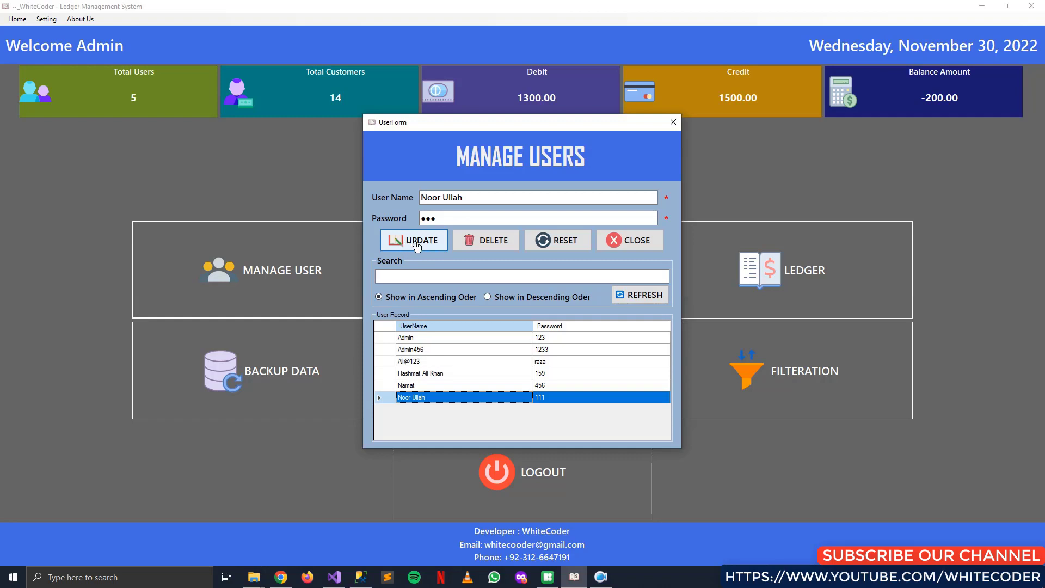
{"action": "key", "text": "shift+Tab"}
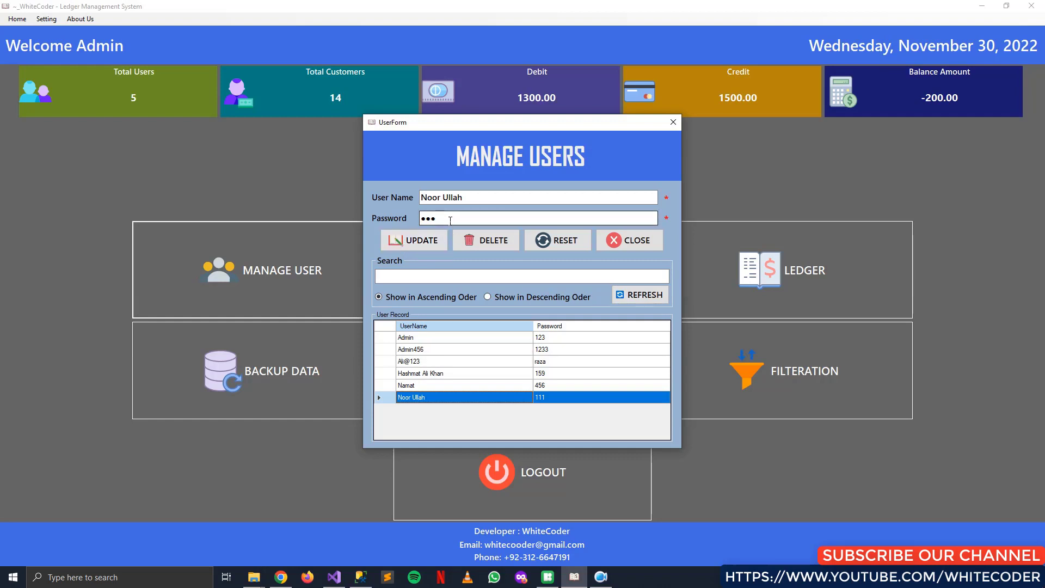
{"action": "type", "text": "123"}
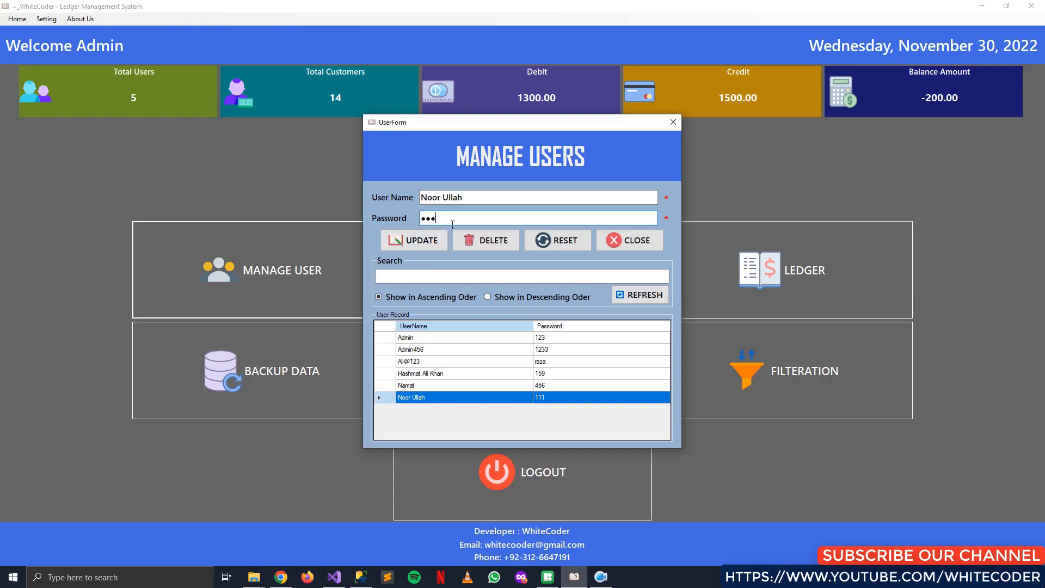
{"action": "key", "text": "BackSpace"}
{"action": "key", "text": "BackSpace"}
{"action": "key", "text": "BackSpace"}
{"action": "type", "text": "123"}
{"action": "left_click", "coordinate": [426, 247]}
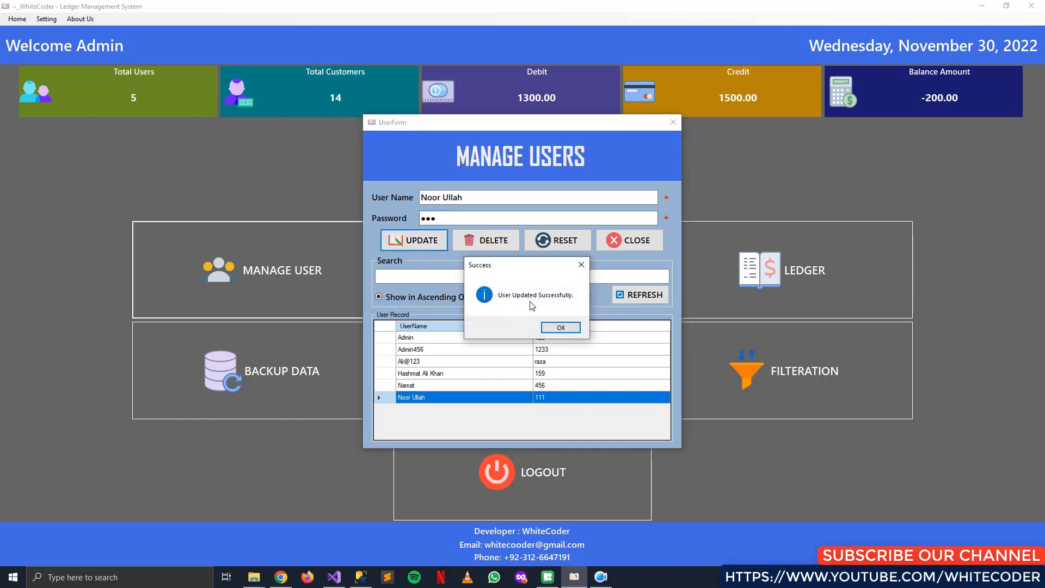
{"action": "left_click", "coordinate": [568, 330]}
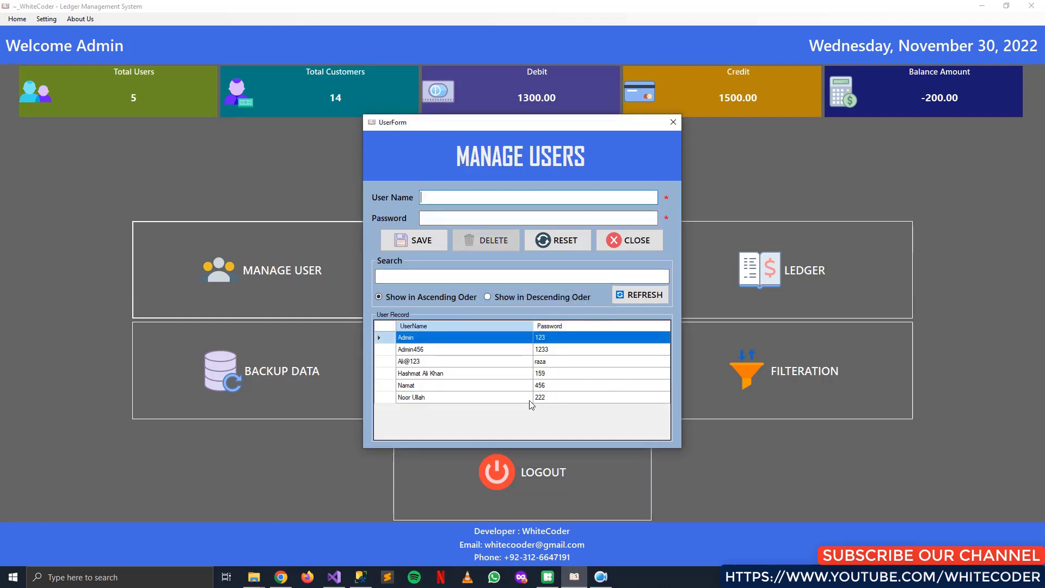
Load the new user's details into the form, reset it, and load them again
{"action": "left_click", "coordinate": [552, 401]}
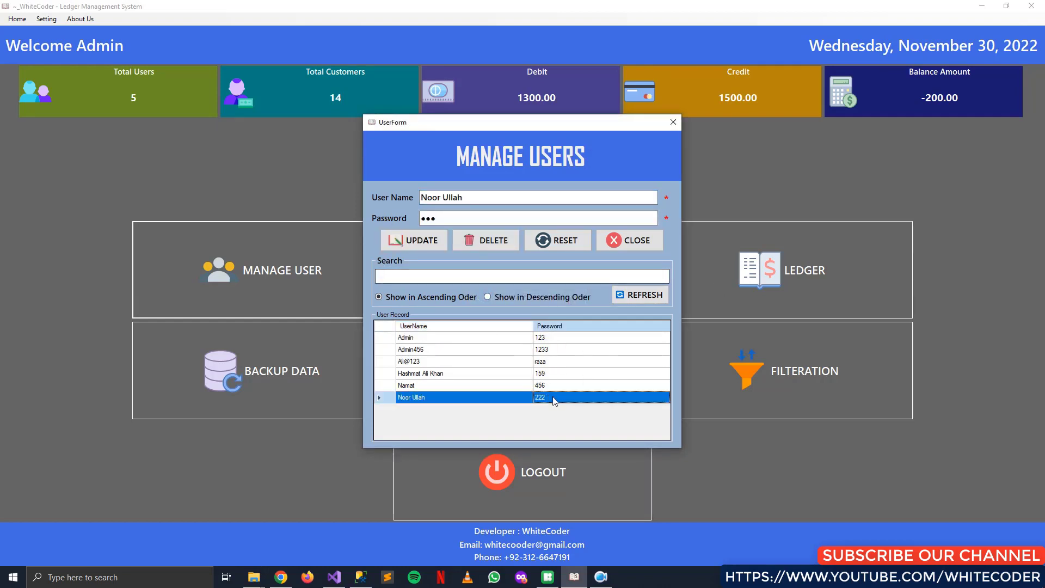
{"action": "left_click", "coordinate": [562, 240]}
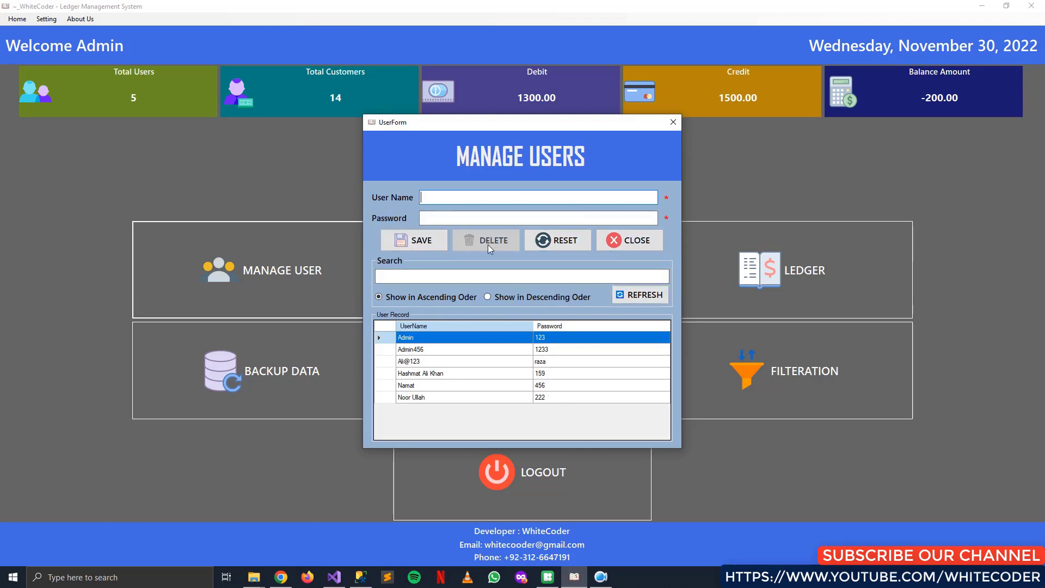
{"action": "left_click", "coordinate": [561, 399]}
{"action": "left_click", "coordinate": [560, 401]}
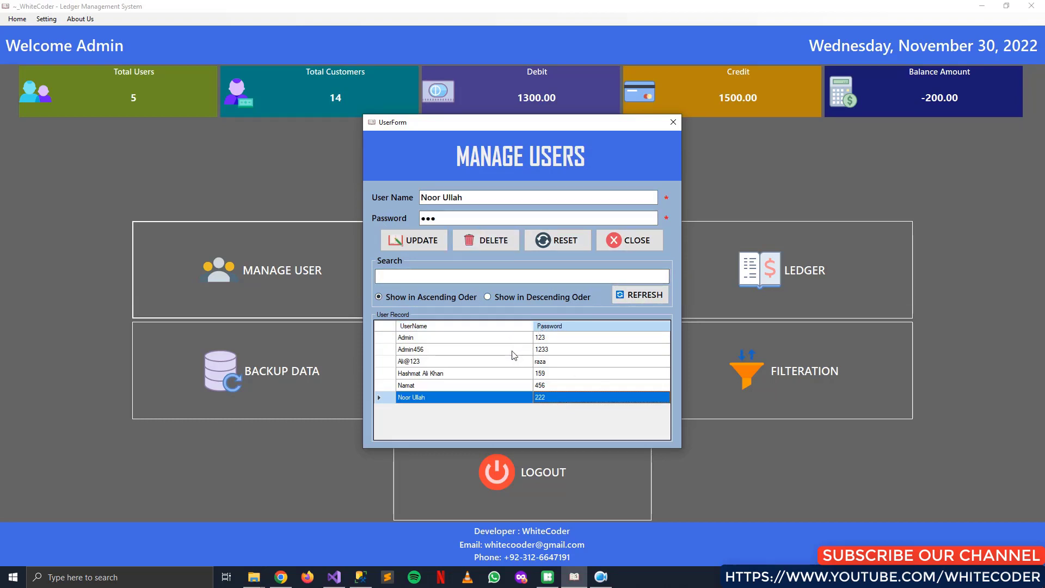
Delete the third user, cancelling the first prompt and confirming the second
{"action": "left_click", "coordinate": [414, 363]}
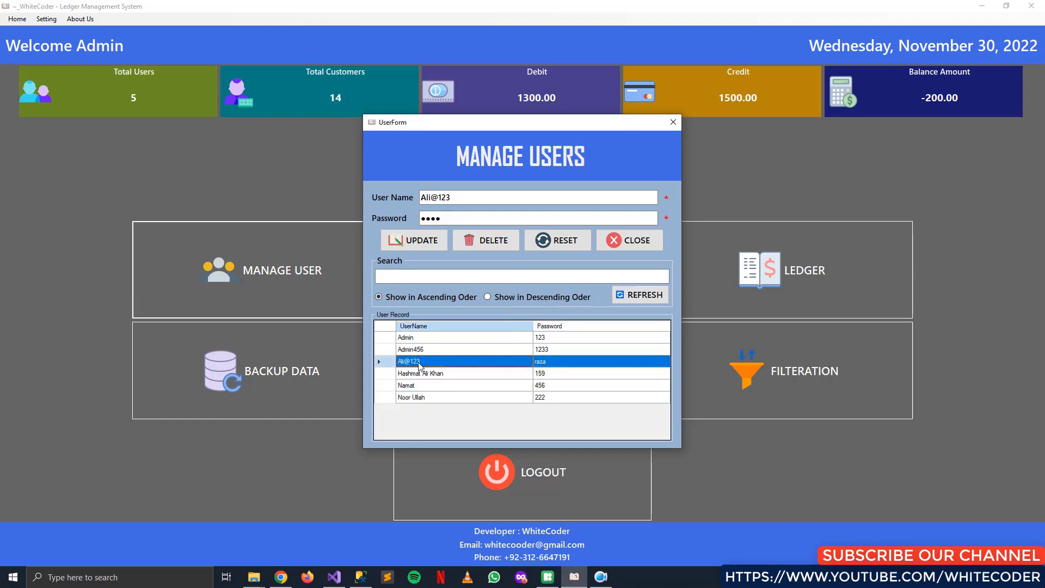
{"action": "left_click", "coordinate": [508, 244]}
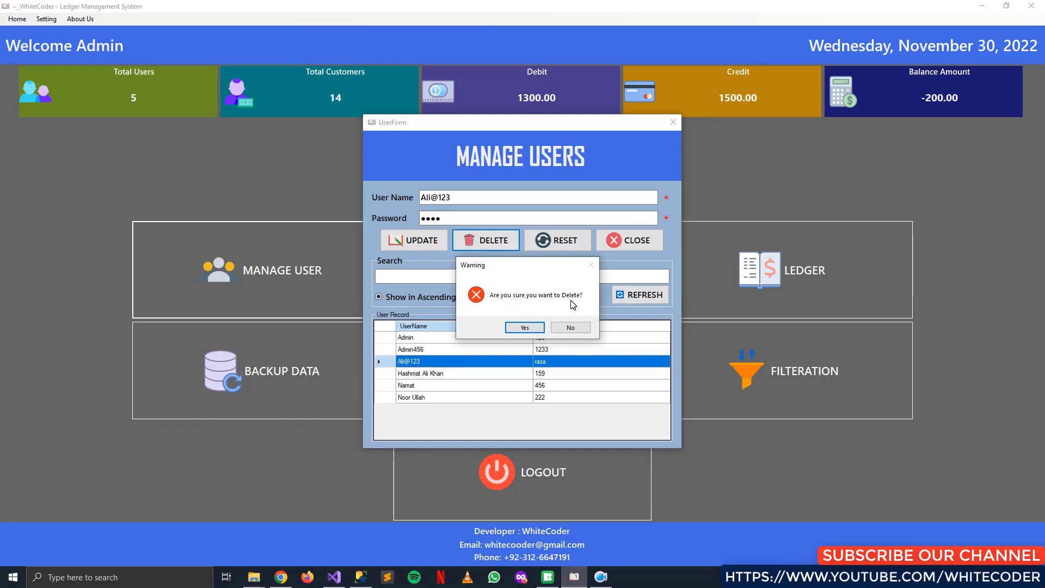
{"action": "left_click", "coordinate": [573, 328]}
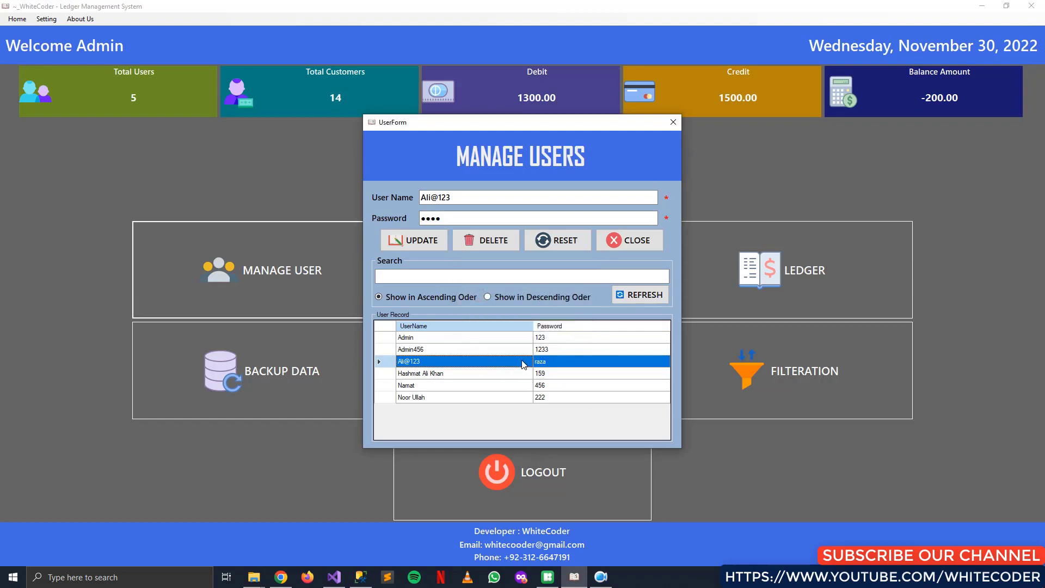
{"action": "left_click", "coordinate": [493, 246]}
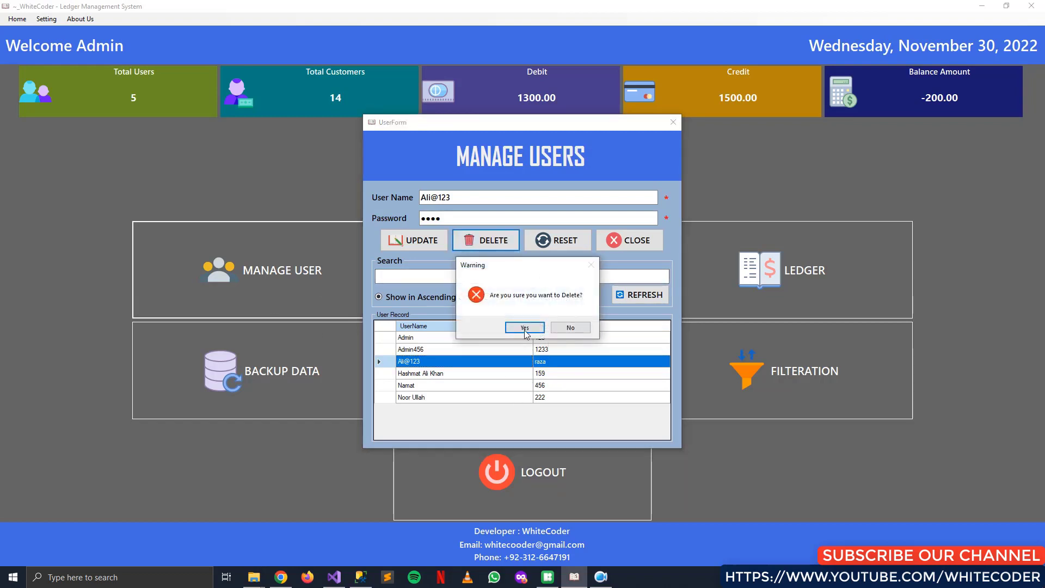
{"action": "left_click", "coordinate": [533, 327]}
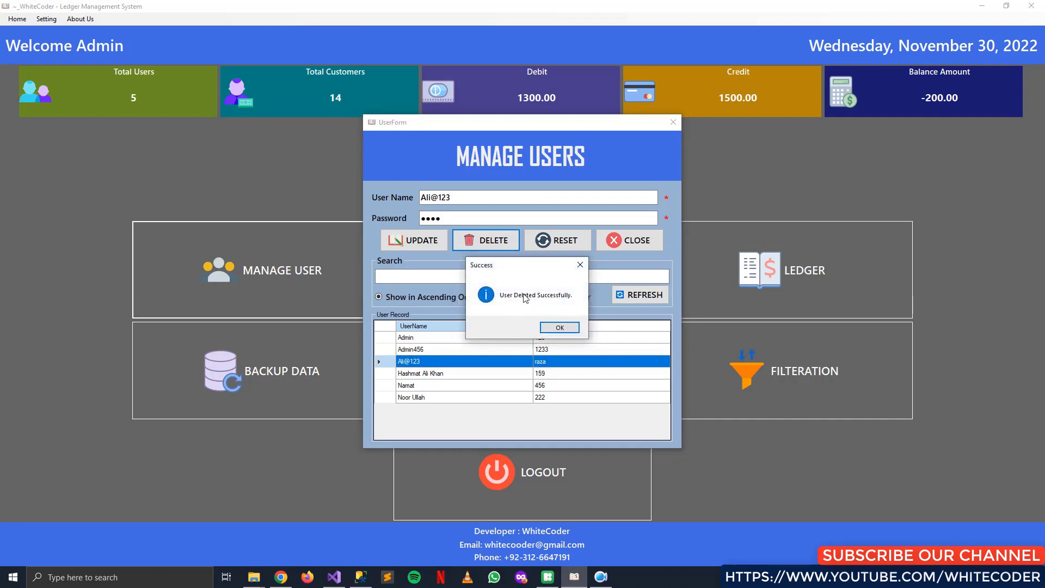
{"action": "left_click", "coordinate": [558, 328]}
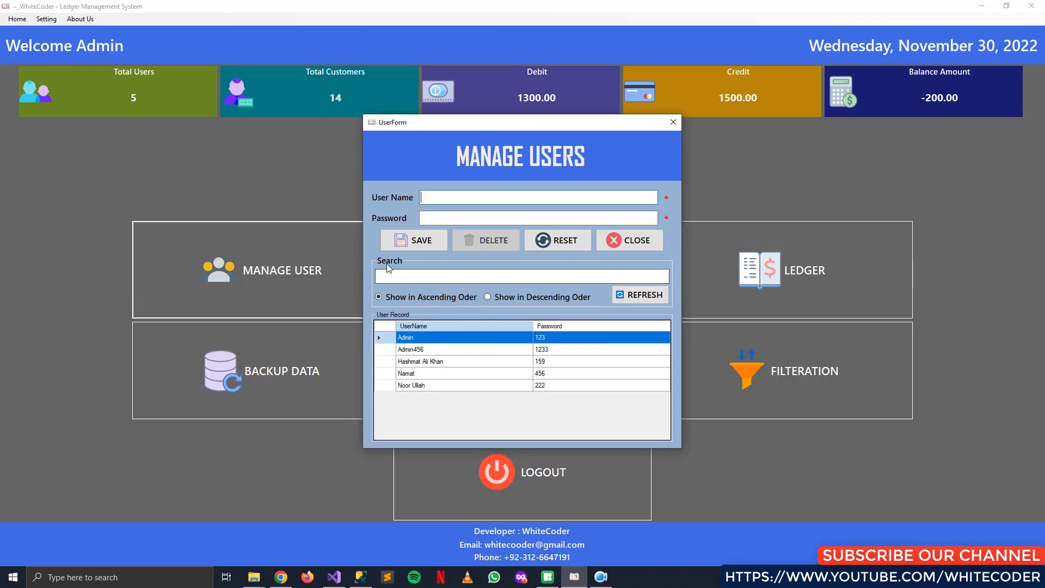
{"action": "left_click", "coordinate": [406, 282]}
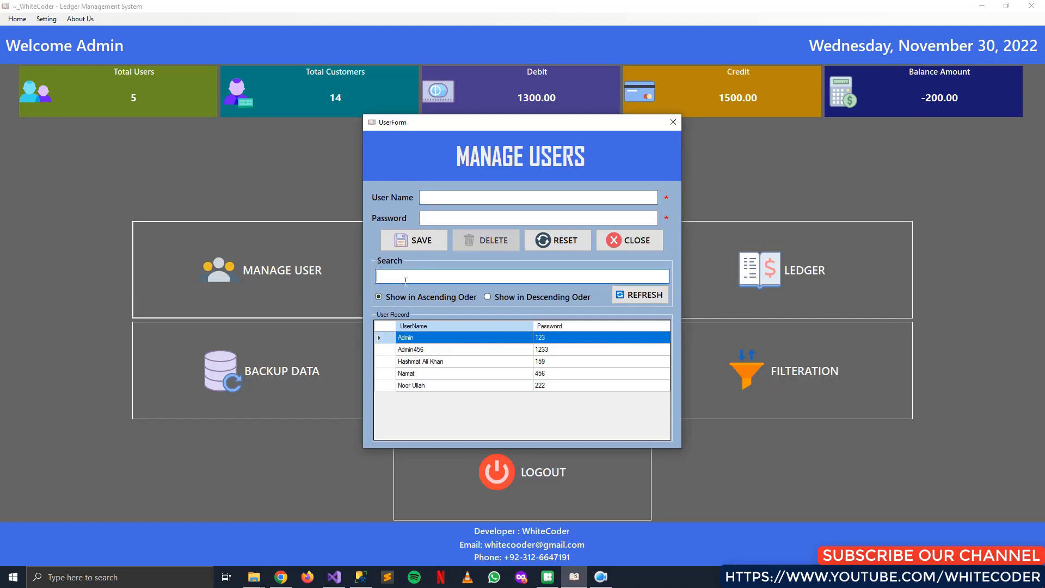
{"action": "type", "text": "hash"}
{"action": "key", "text": "BackSpace"}
{"action": "key", "text": "BackSpace"}
{"action": "key", "text": "BackSpace"}
{"action": "key", "text": "BackSpace"}
{"action": "type", "text": "noo"}
{"action": "key", "text": "BackSpace"}
{"action": "key", "text": "BackSpace"}
{"action": "key", "text": "BackSpace"}
{"action": "left_click", "coordinate": [504, 301]}
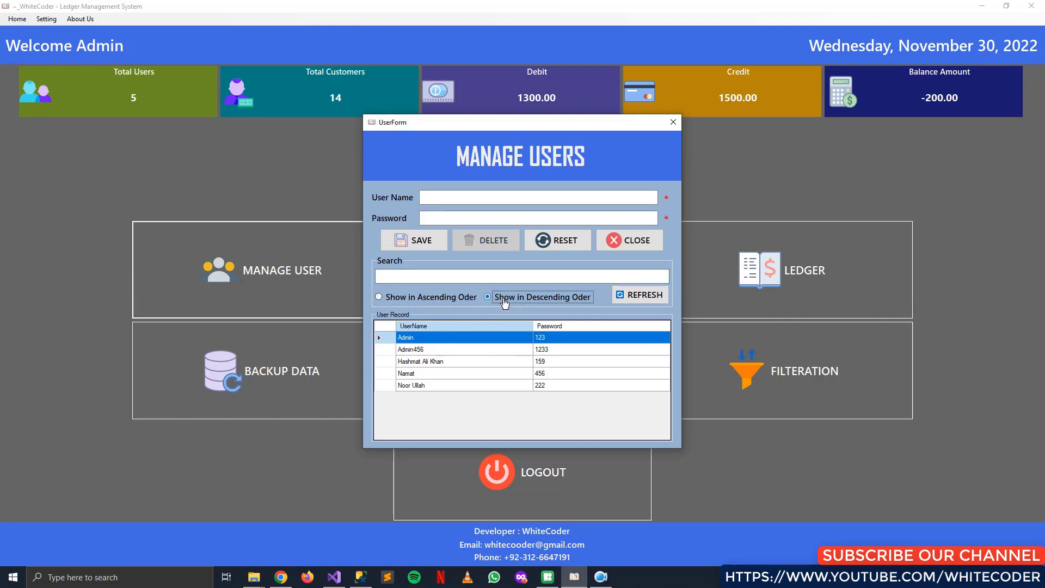
{"action": "left_click", "coordinate": [655, 302]}
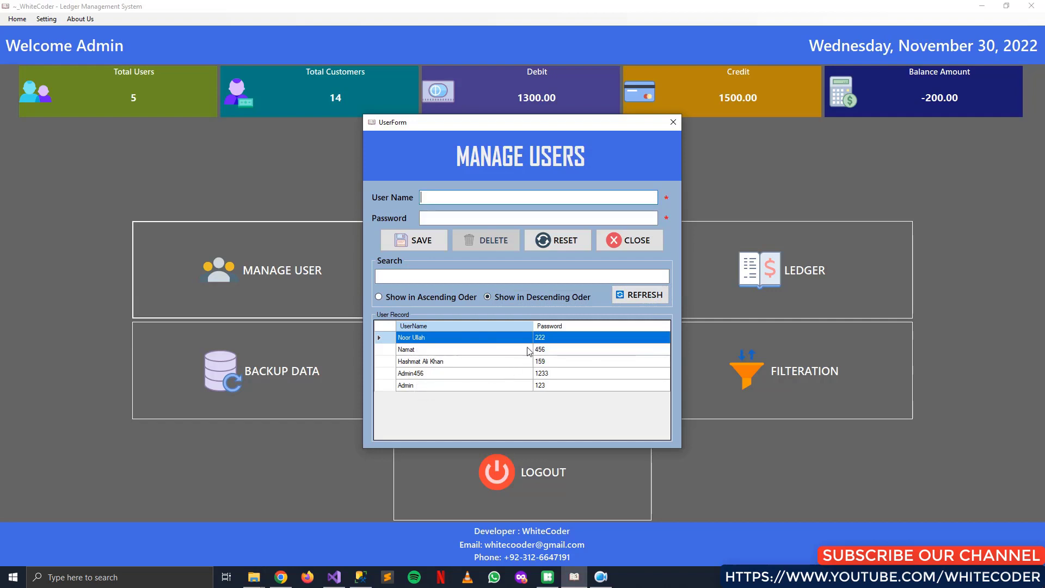
{"action": "left_click", "coordinate": [426, 298]}
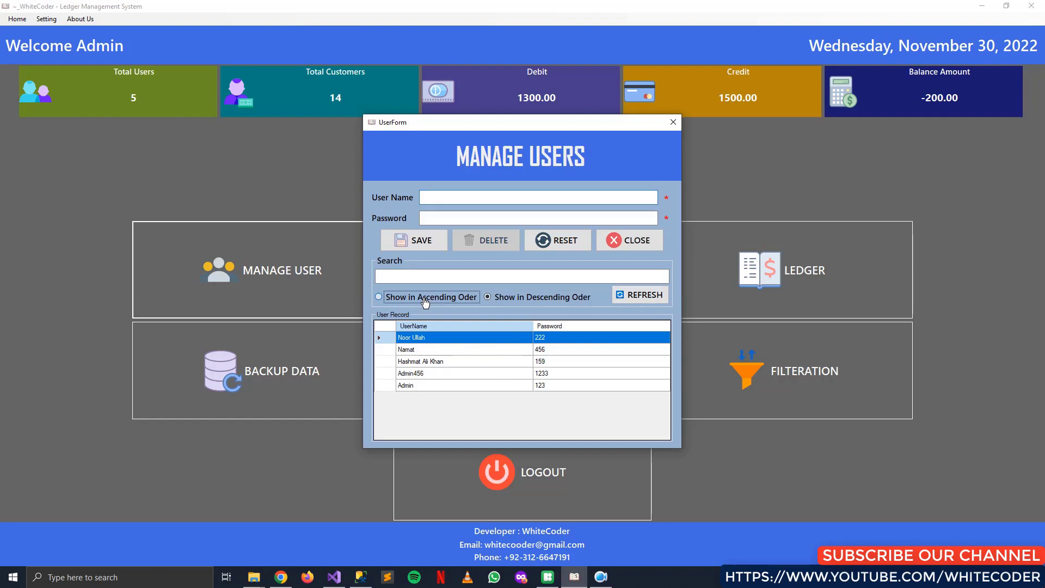
{"action": "left_click", "coordinate": [642, 298]}
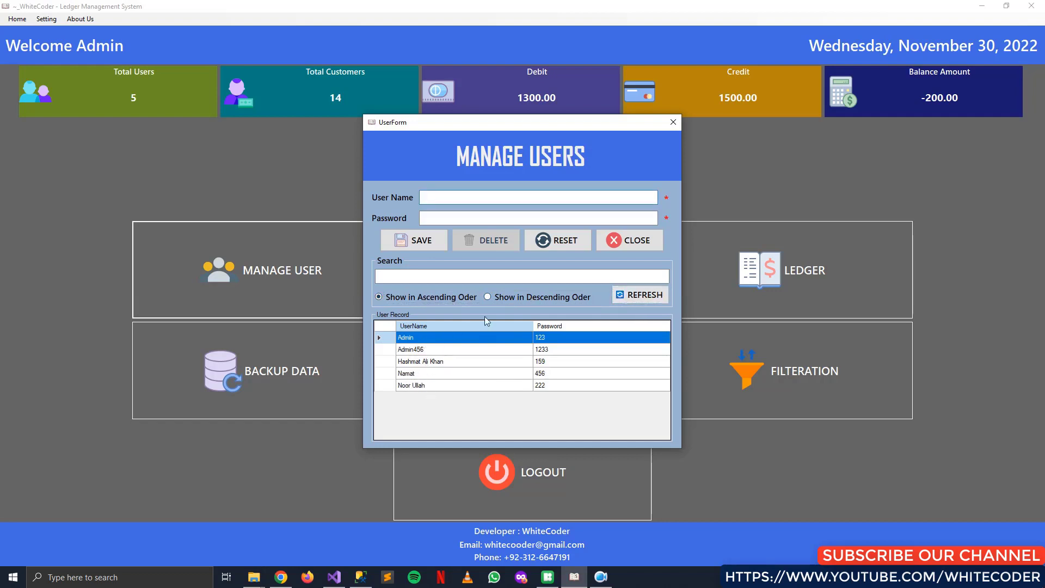
Close Manage Users and open the Manage Customer form from the CUSTOMER tile
{"action": "left_click", "coordinate": [626, 241]}
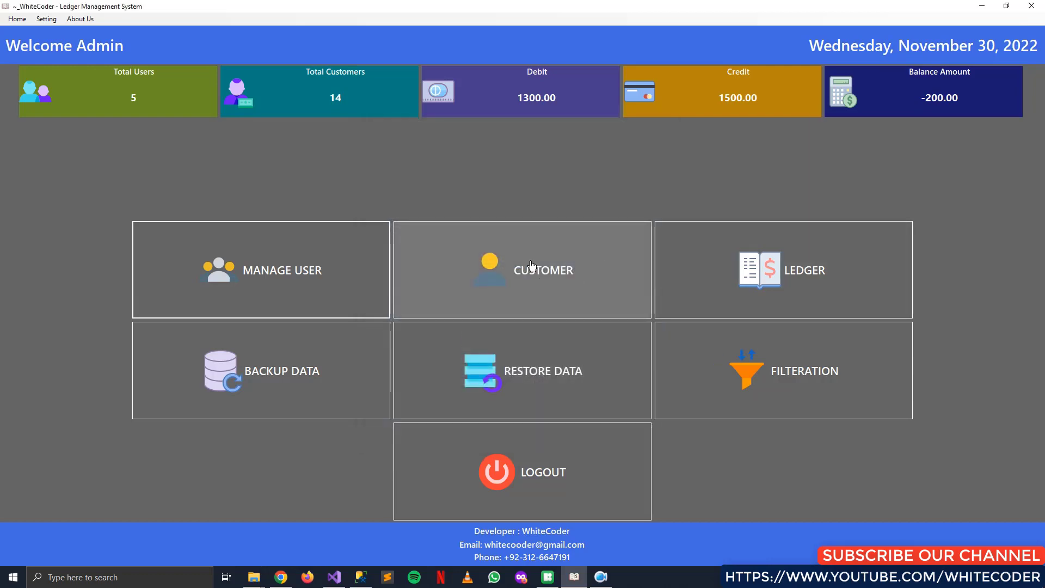
{"action": "left_click", "coordinate": [546, 262]}
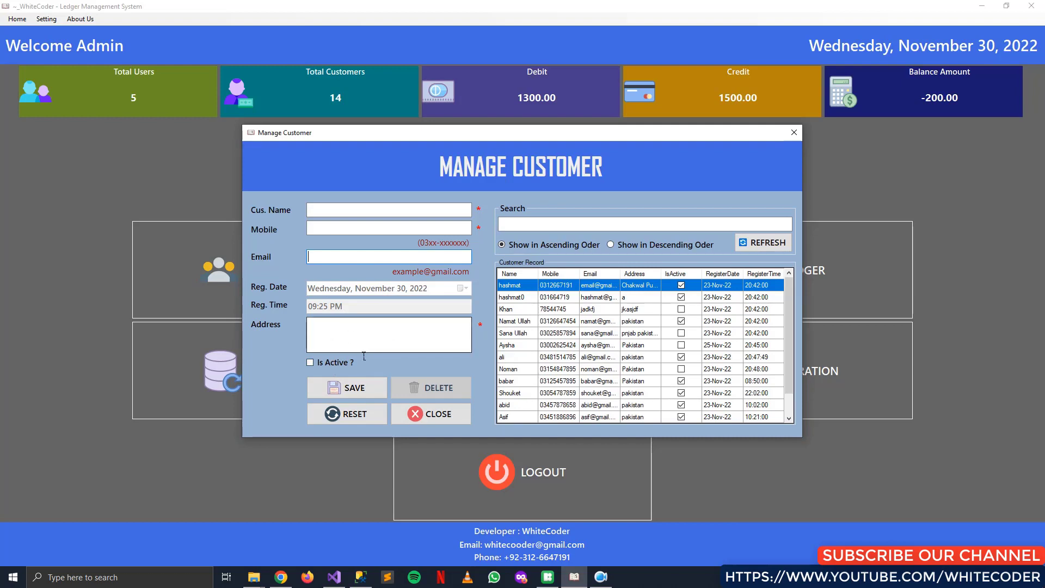
Tick Is Active, then load the fifth customer's record into the form
{"action": "left_click", "coordinate": [325, 364]}
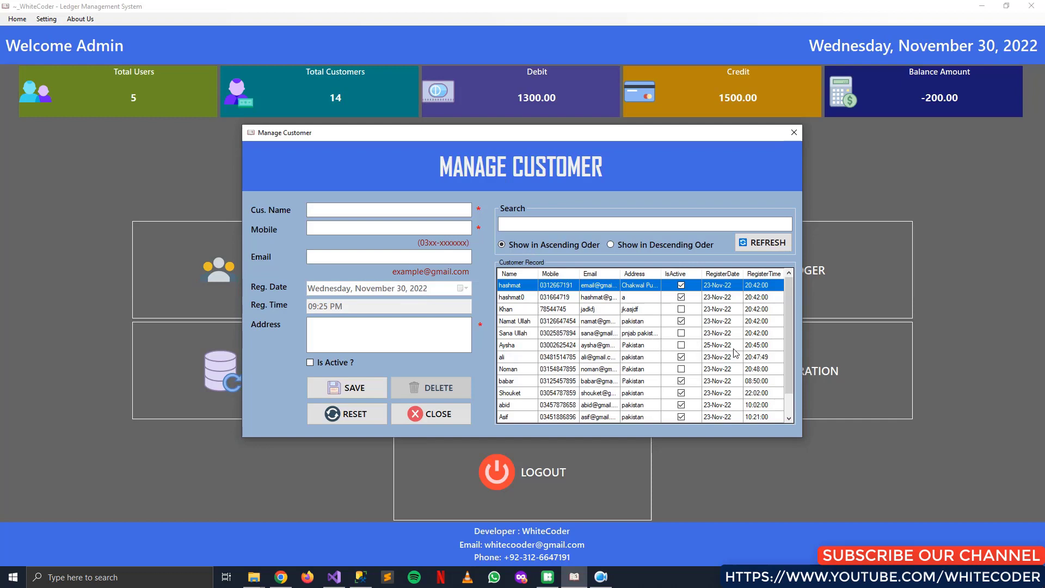
{"action": "left_click", "coordinate": [592, 336]}
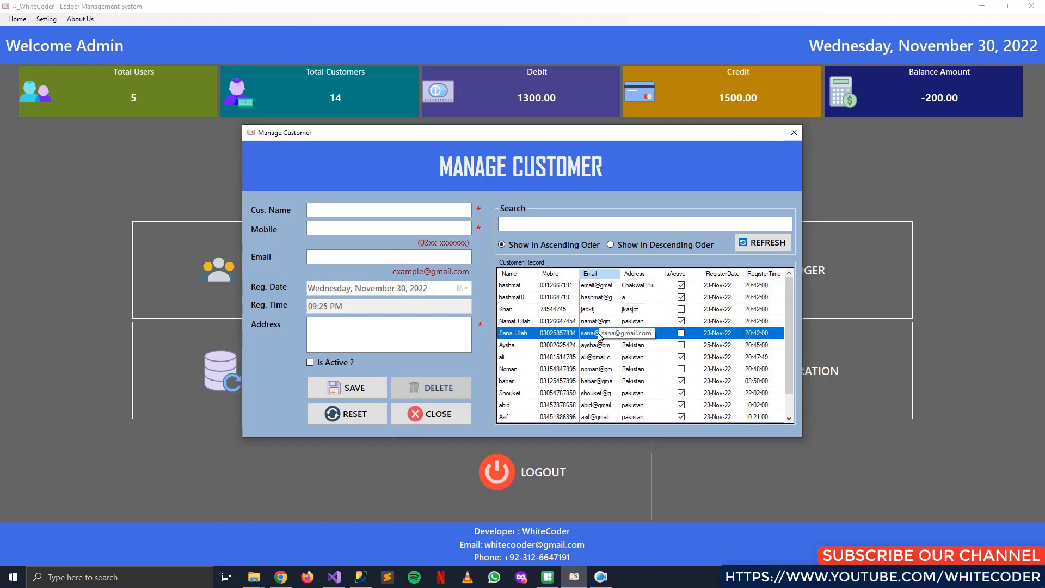
{"action": "double_click", "coordinate": [597, 336]}
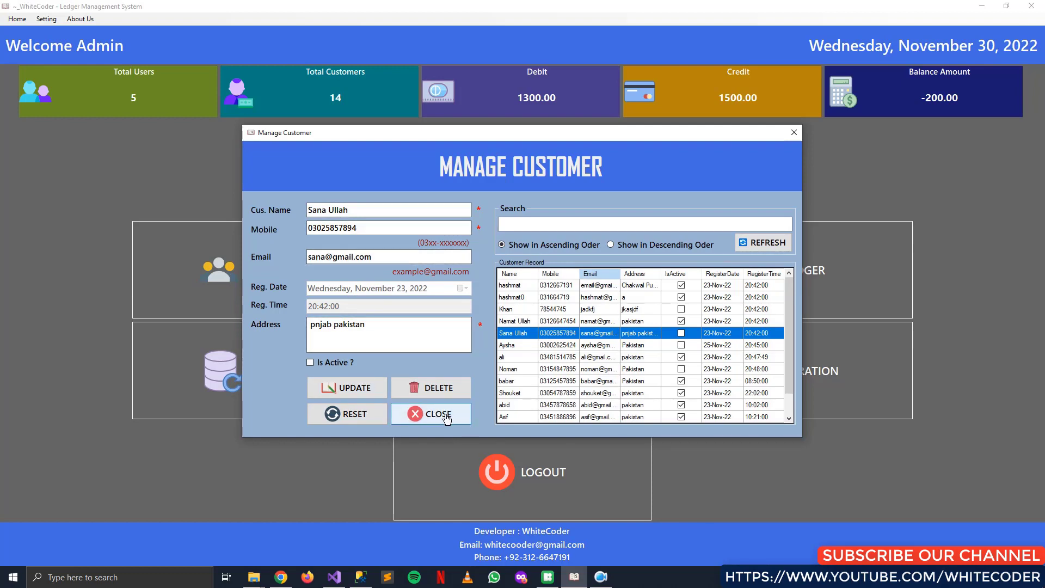
Reset the form, check the matching customer in the grid, then reset and re-enter the customer name
{"action": "left_click", "coordinate": [353, 416]}
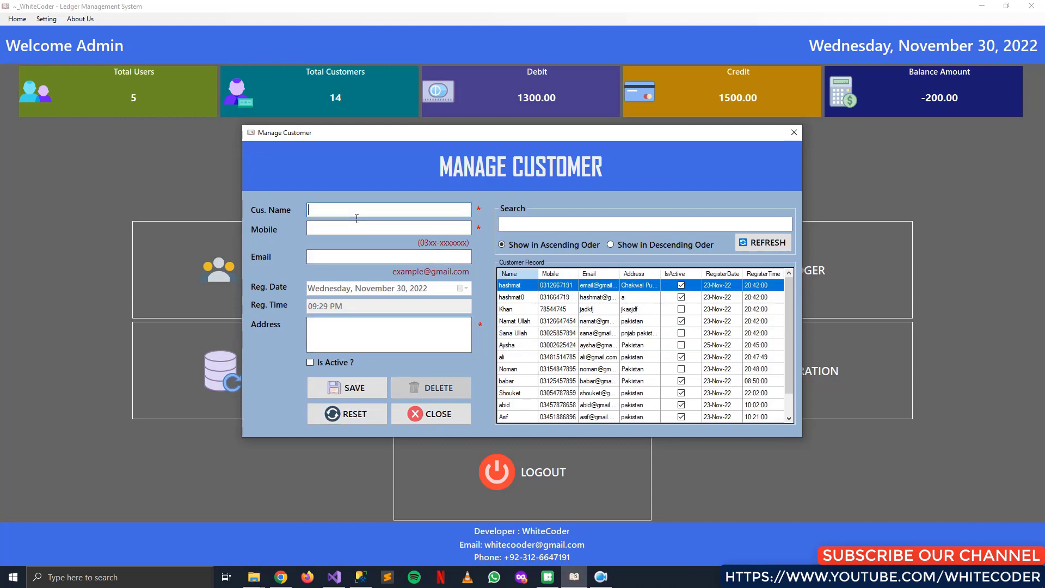
{"action": "type", "text": "nori"}
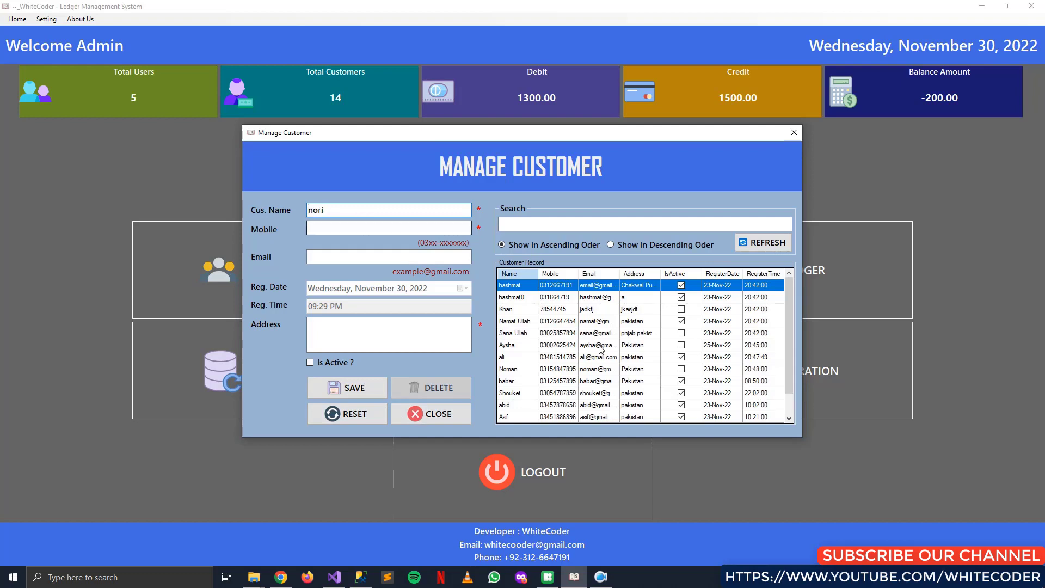
{"action": "scroll", "coordinate": [563, 383], "scroll_direction": "down", "scroll_amount": 1}
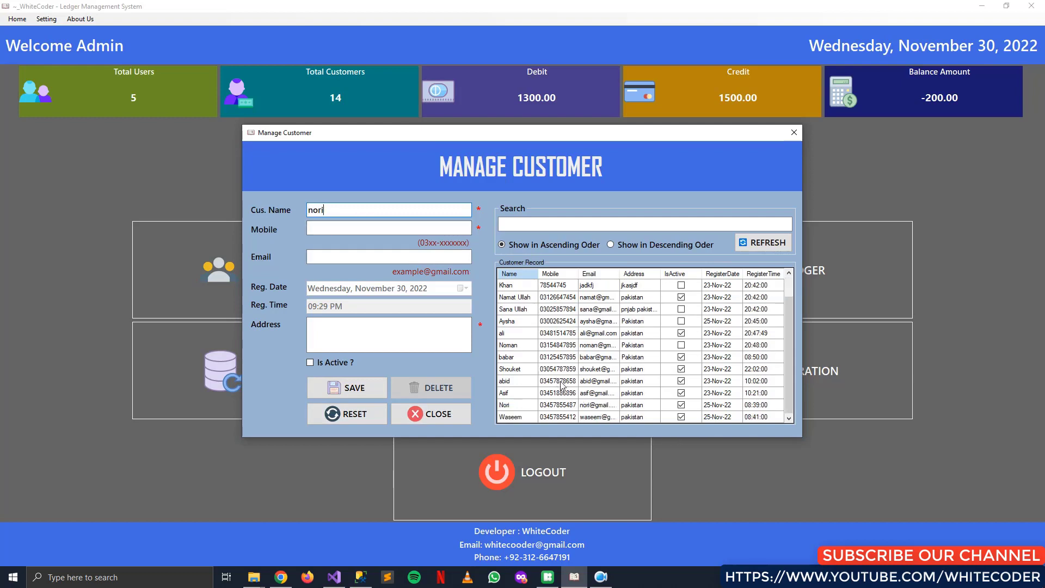
{"action": "left_click", "coordinate": [524, 411]}
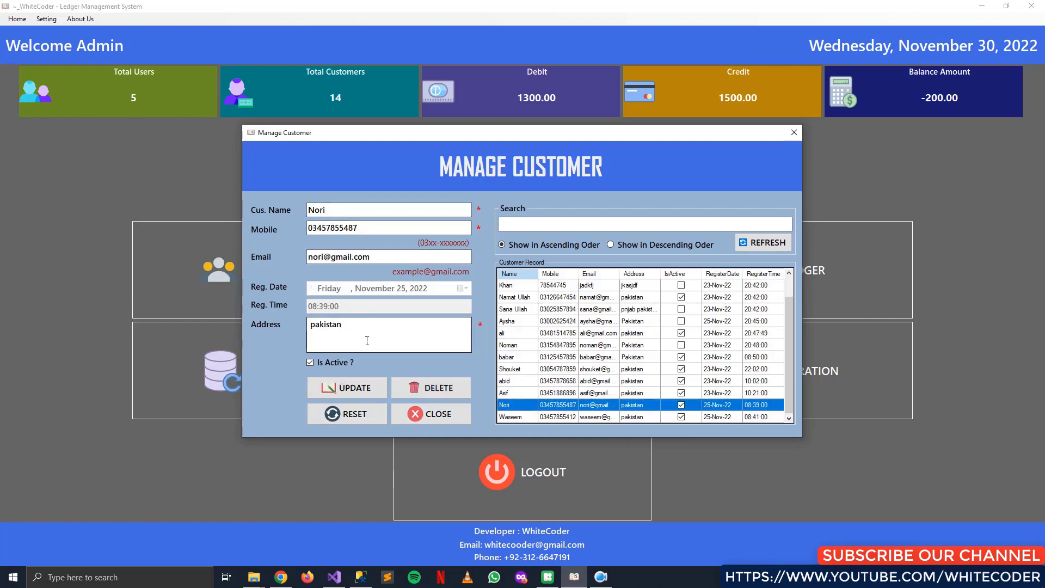
{"action": "left_click", "coordinate": [344, 415]}
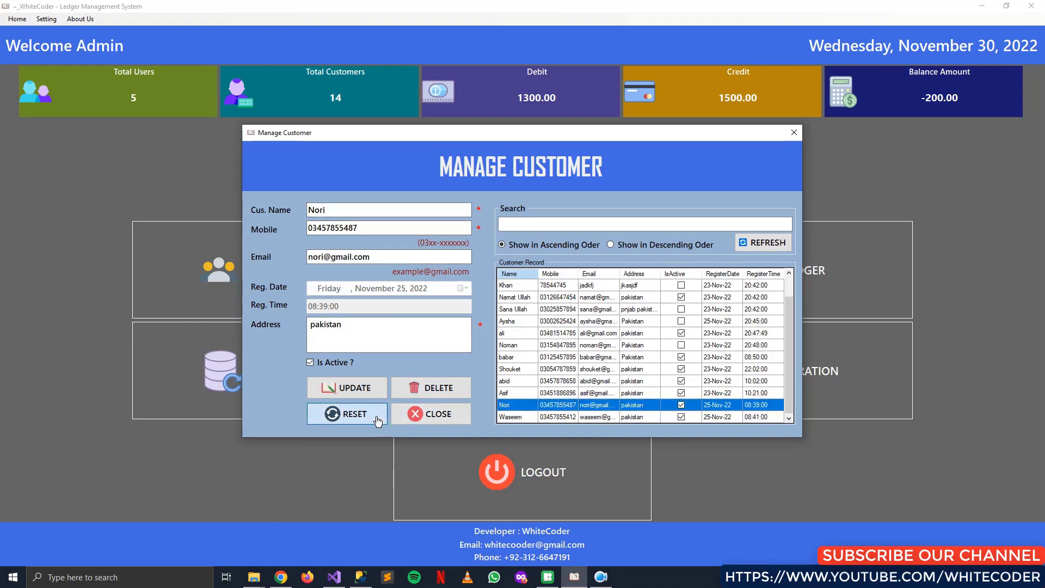
{"action": "left_click", "coordinate": [342, 214]}
{"action": "type", "text": "Nori"}
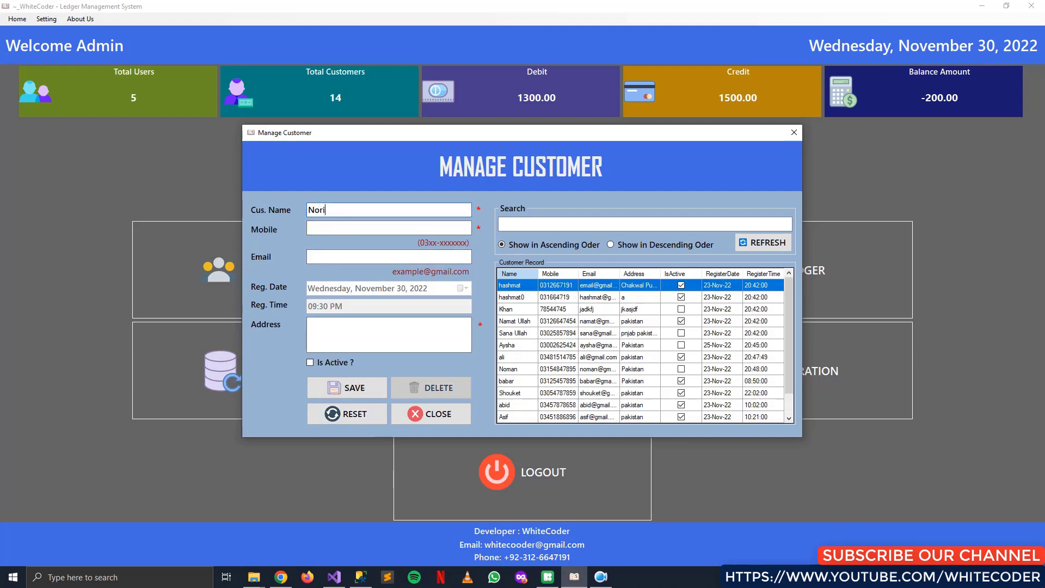
{"action": "key", "text": "Tab"}
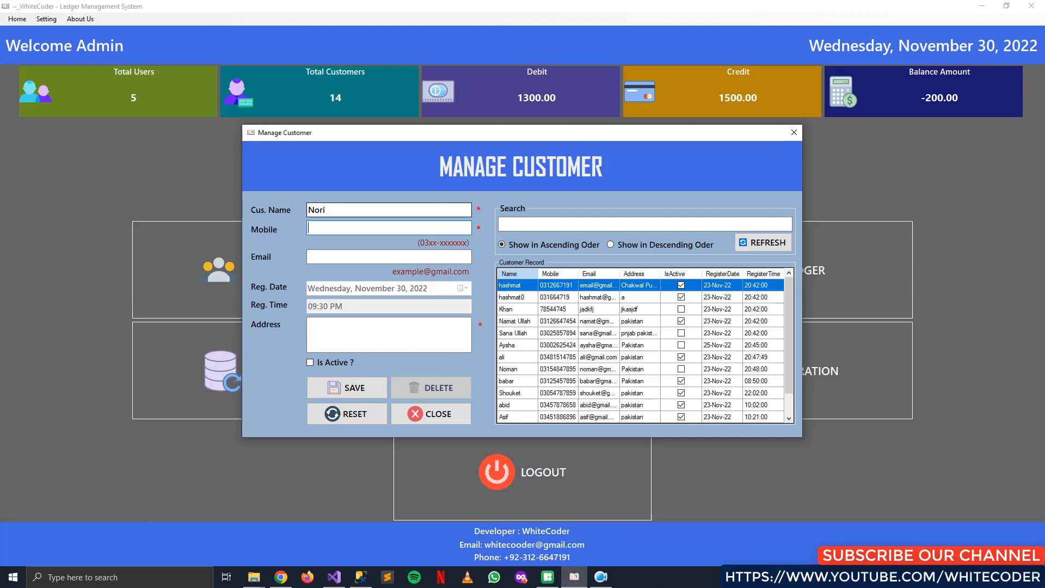
{"action": "type", "text": "j"}
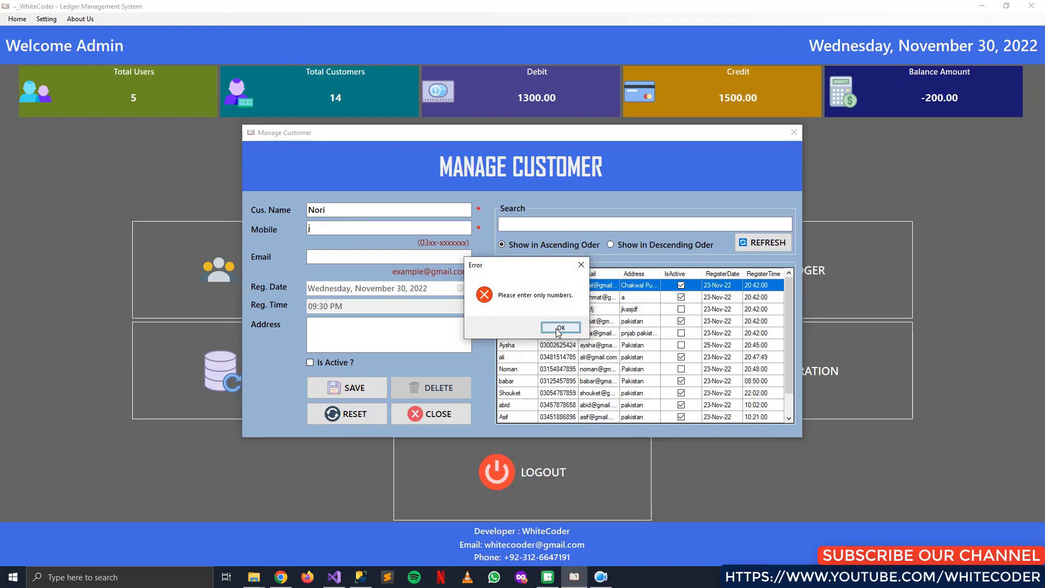
{"action": "left_click", "coordinate": [559, 328]}
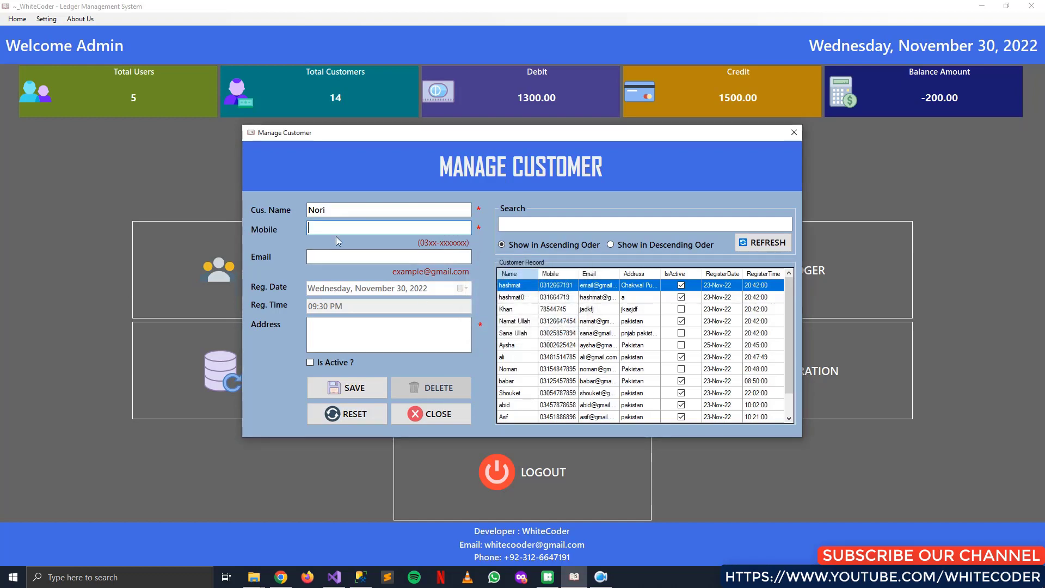
Enter the customer's mobile number and Gmail e-mail address
{"action": "left_click_drag", "start_coordinate": [355, 228], "coordinate": [304, 233]}
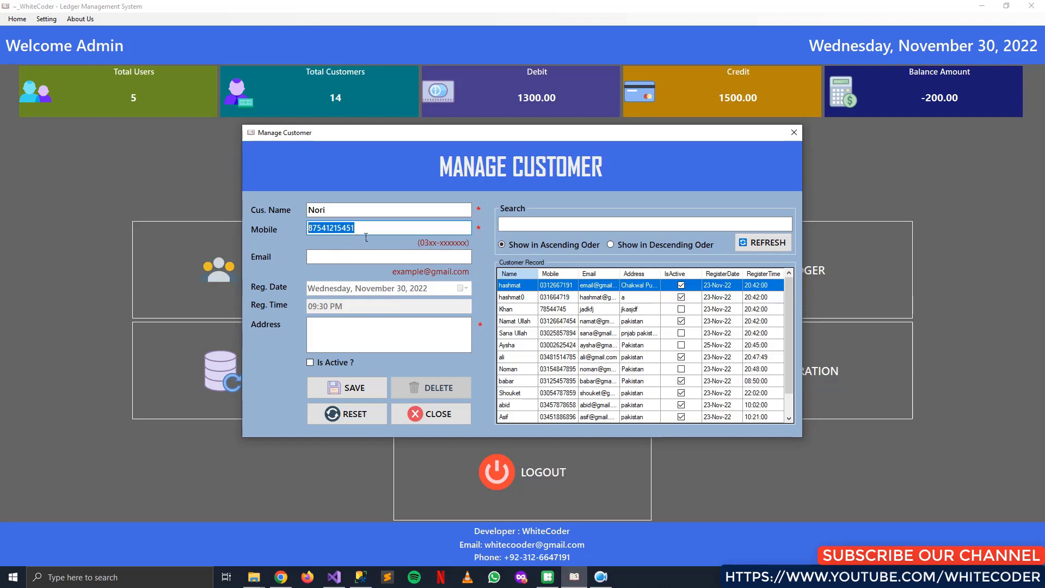
{"action": "left_click", "coordinate": [399, 234]}
{"action": "double_click", "coordinate": [354, 233]}
{"action": "left_click", "coordinate": [378, 236]}
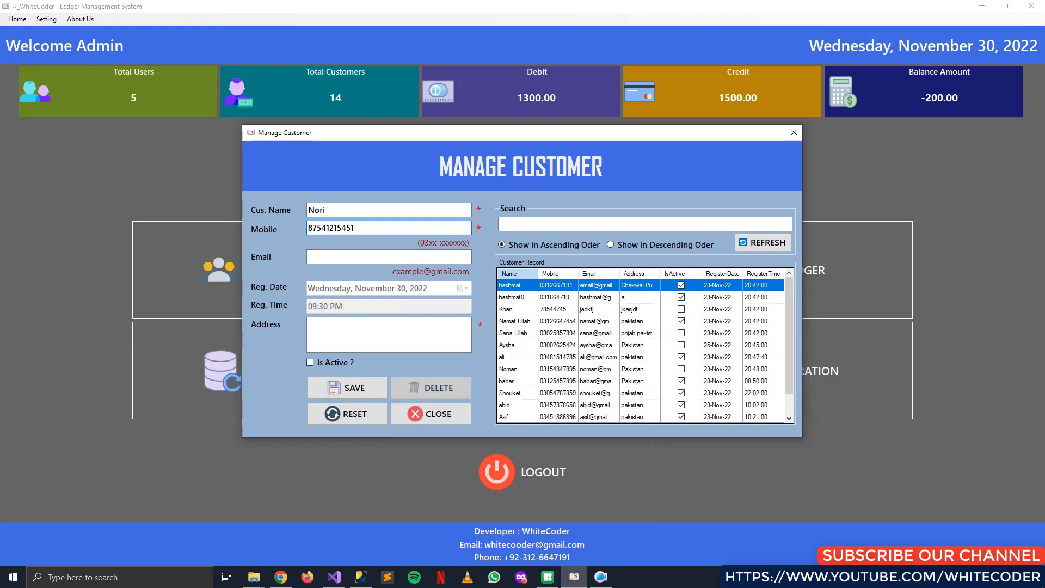
{"action": "left_click", "coordinate": [365, 258]}
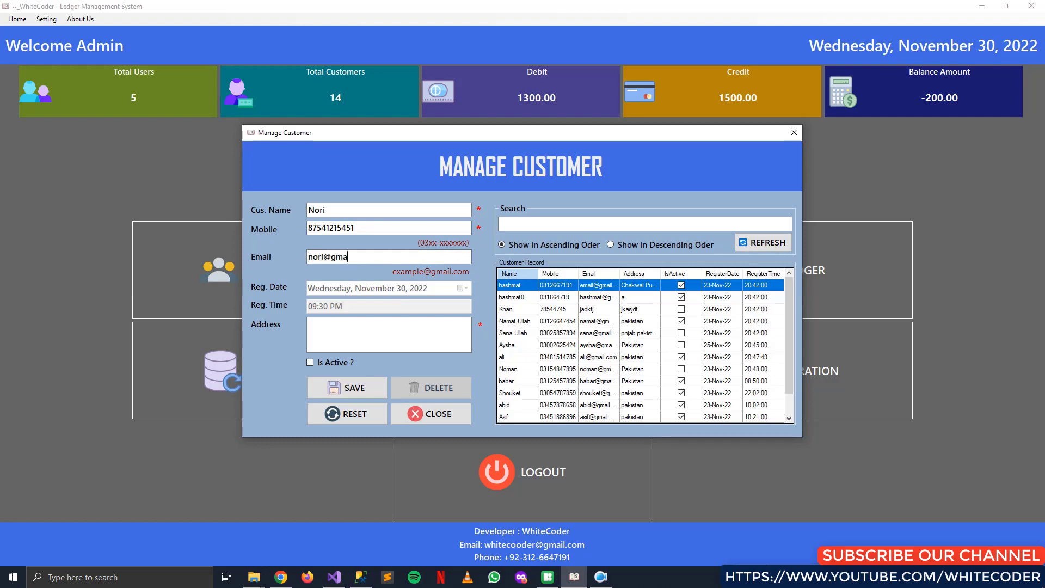
Add the address, tick Is Active, save, and dismiss the duplicate-record warning
{"action": "left_click", "coordinate": [343, 332]}
{"action": "type", "text": "pakitan"}
{"action": "key", "text": "Tab"}
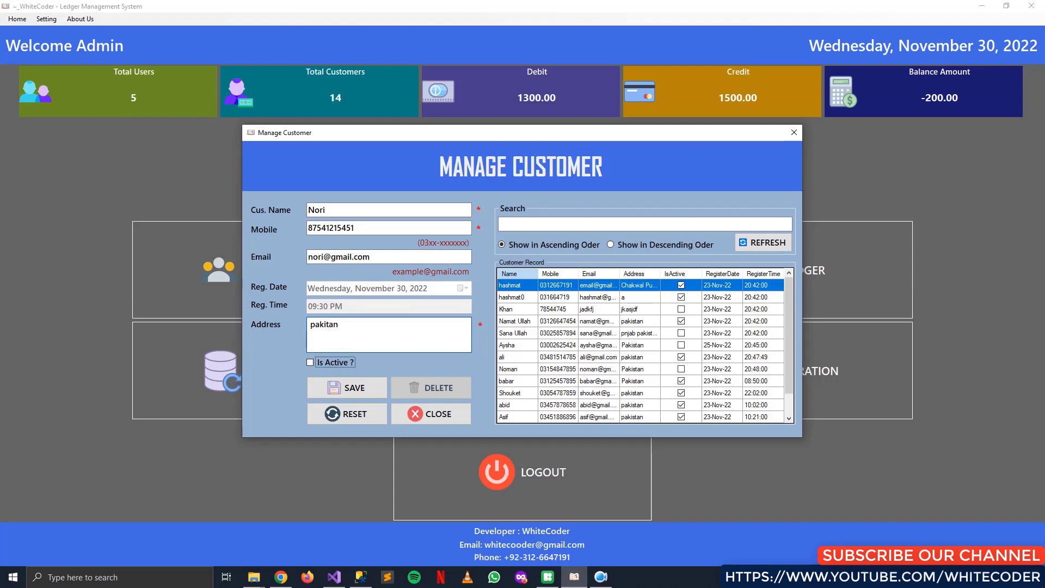
{"action": "left_click", "coordinate": [335, 362]}
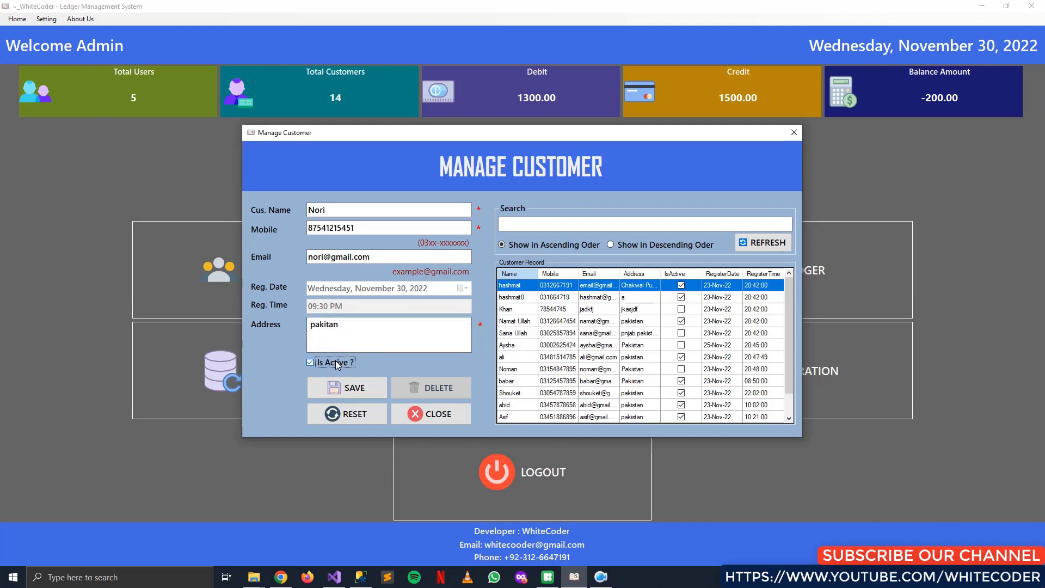
{"action": "left_click", "coordinate": [350, 390]}
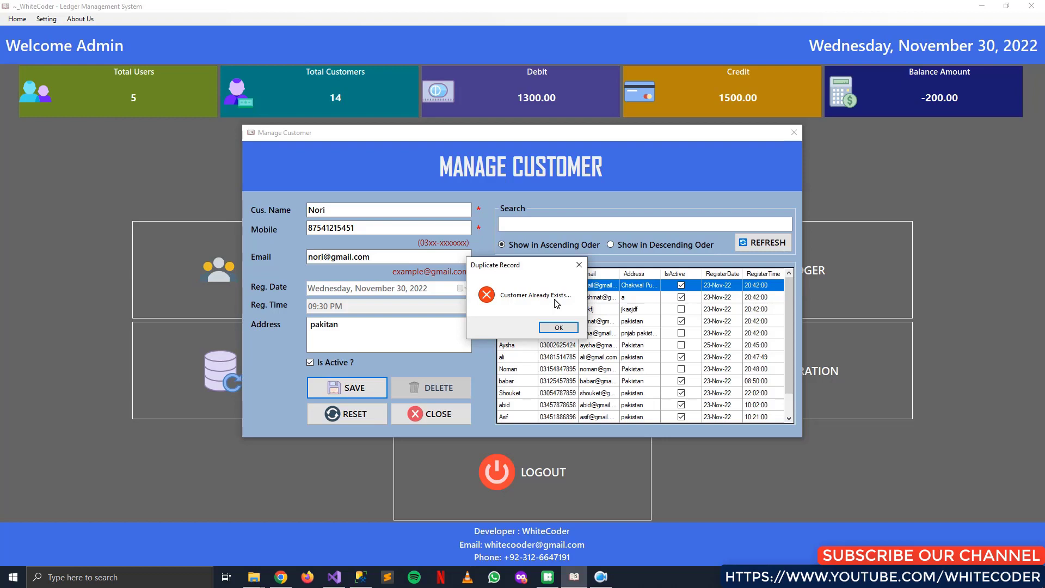
{"action": "key", "text": "Return"}
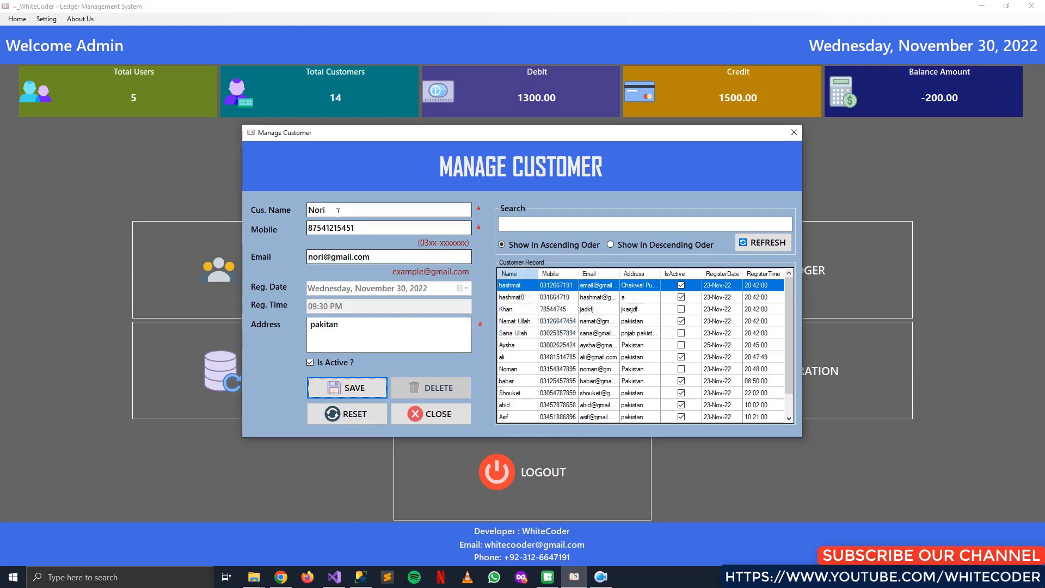
Replace the customer name with a new one, clear the e-mail, and save as a new record
{"action": "double_click", "coordinate": [344, 212]}
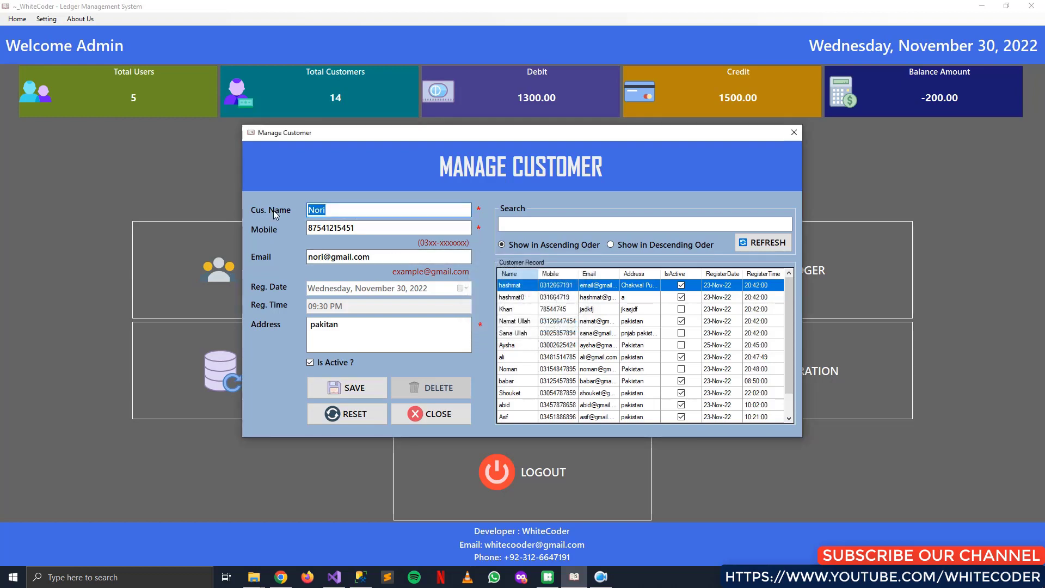
{"action": "key", "text": "BackSpace"}
{"action": "key", "text": "Tab"}
{"action": "key", "text": "Tab"}
{"action": "key", "text": "BackSpace"}
{"action": "key", "text": "BackSpace"}
{"action": "key", "text": "BackSpace"}
{"action": "key", "text": "BackSpace"}
{"action": "key", "text": "BackSpace"}
{"action": "key", "text": "BackSpace"}
{"action": "key", "text": "BackSpace"}
{"action": "key", "text": "BackSpace"}
{"action": "key", "text": "BackSpace"}
{"action": "key", "text": "BackSpace"}
{"action": "key", "text": "BackSpace"}
{"action": "key", "text": "BackSpace"}
{"action": "key", "text": "BackSpace"}
{"action": "key", "text": "BackSpace"}
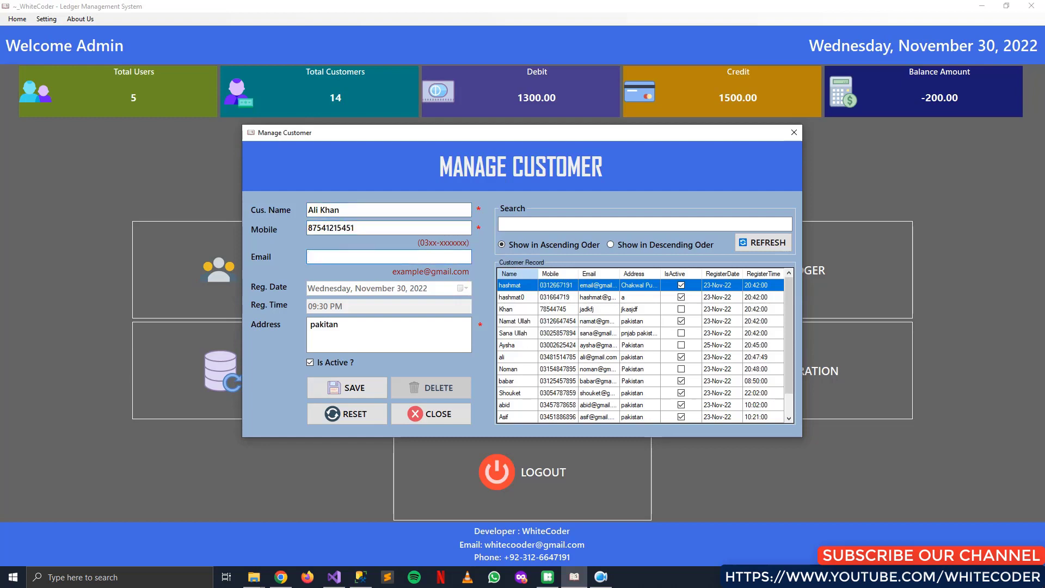
{"action": "left_click", "coordinate": [343, 390]}
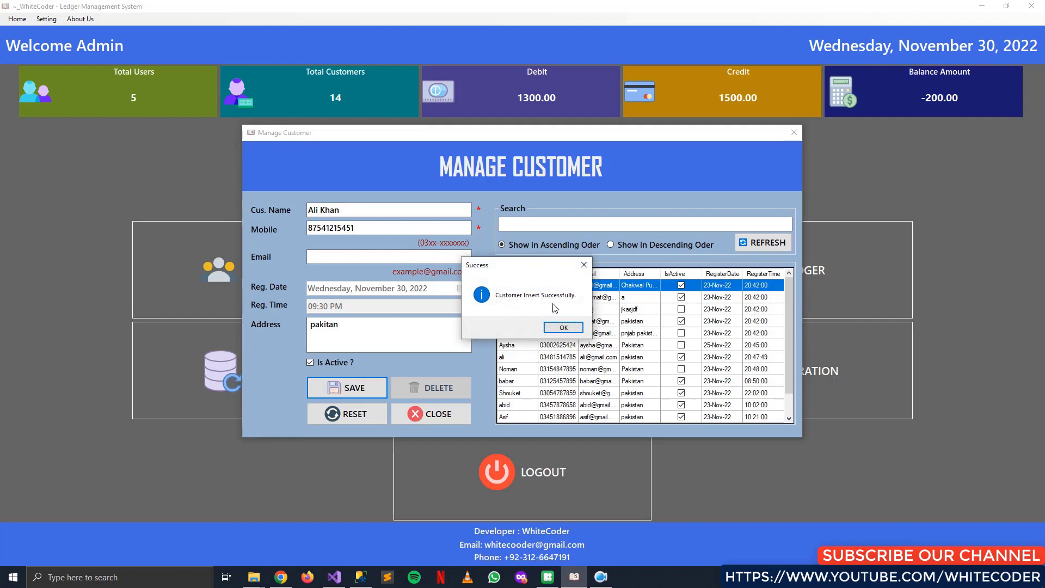
{"action": "left_click", "coordinate": [563, 327]}
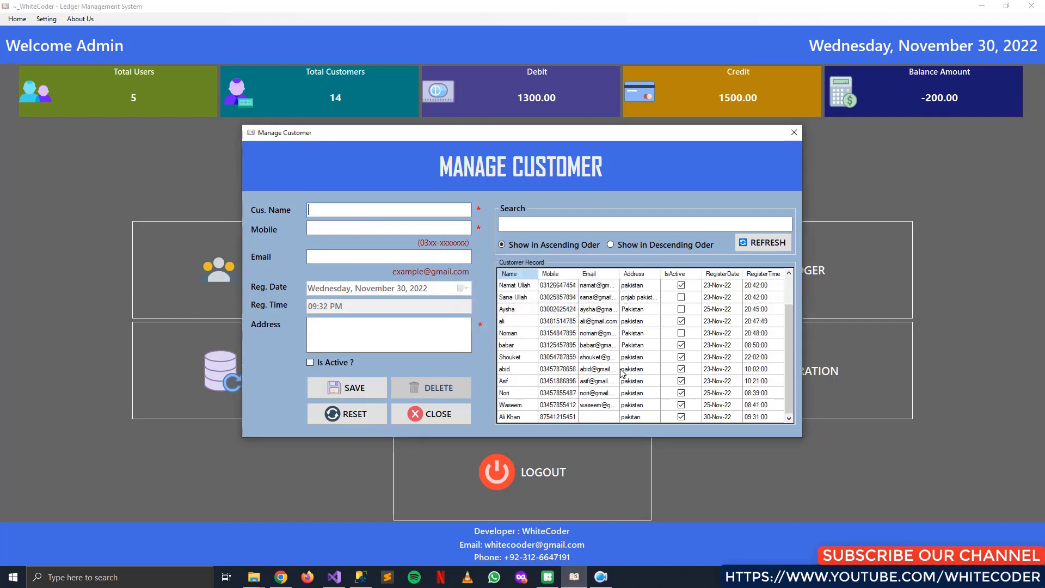
{"action": "left_click", "coordinate": [561, 417]}
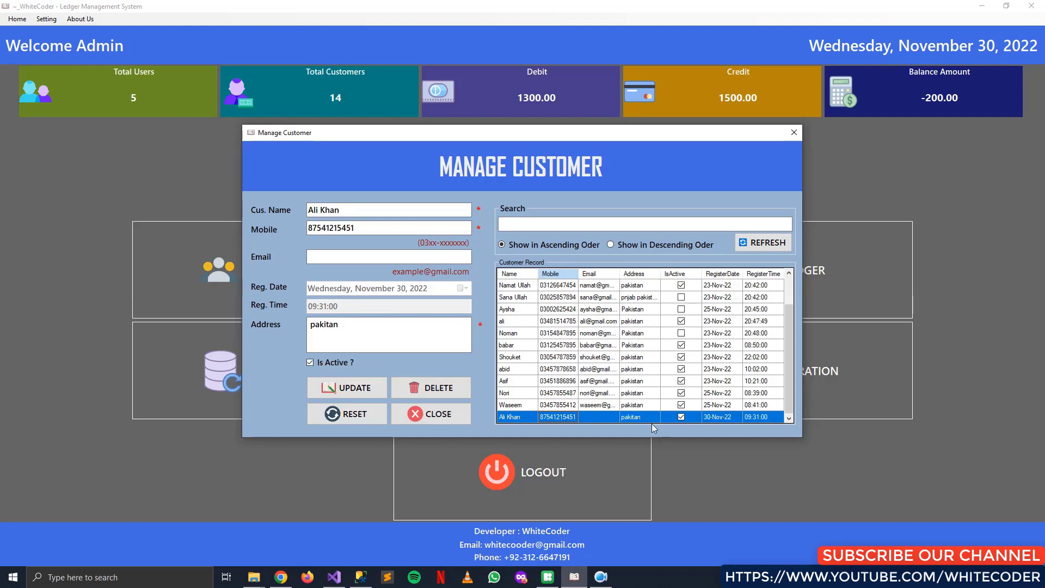
{"action": "left_click", "coordinate": [646, 310]}
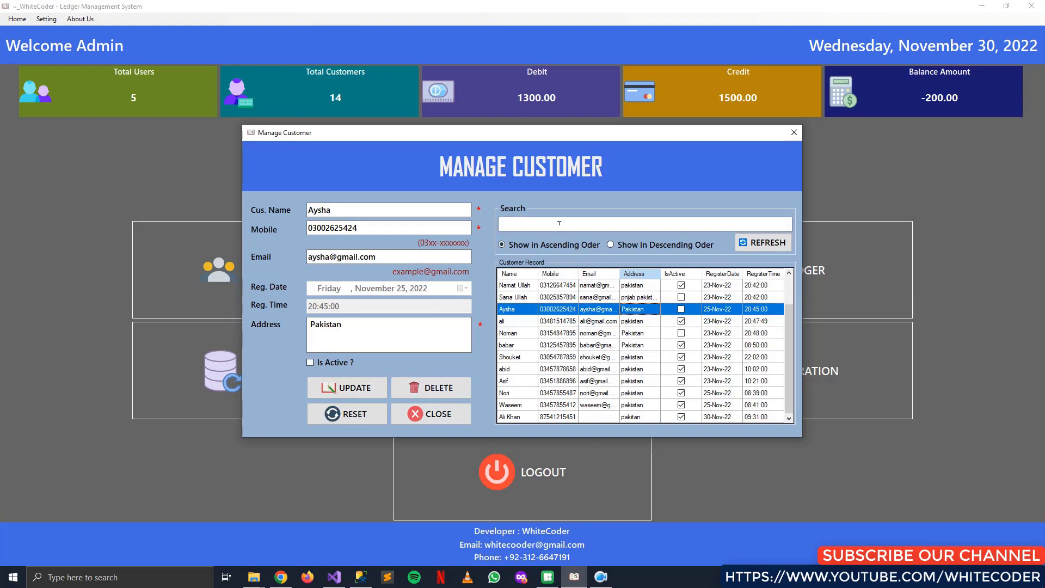
{"action": "left_click", "coordinate": [375, 417]}
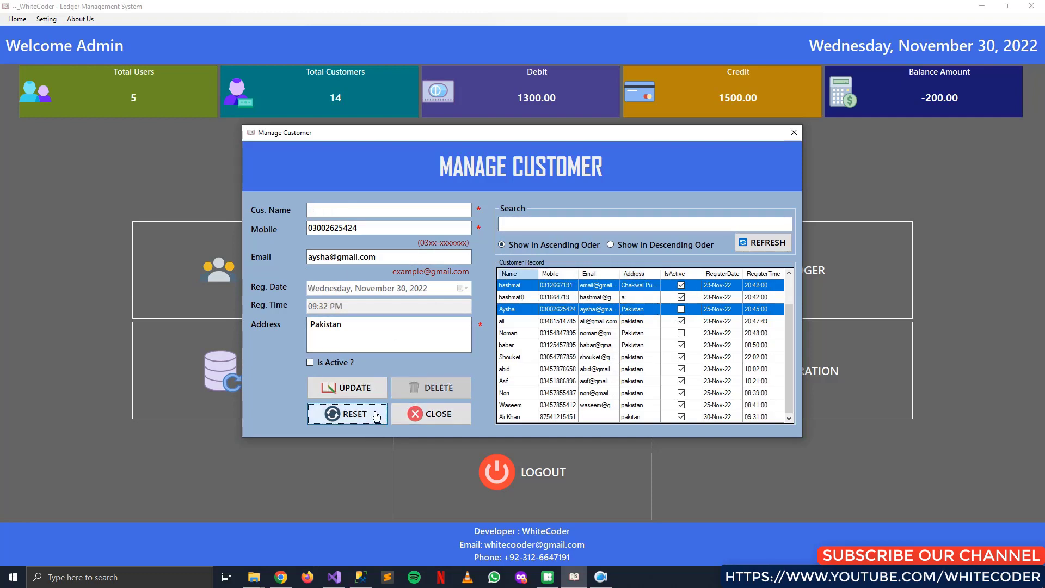
{"action": "left_click", "coordinate": [375, 416]}
{"action": "left_click", "coordinate": [576, 230]}
{"action": "type", "text": "Ali"}
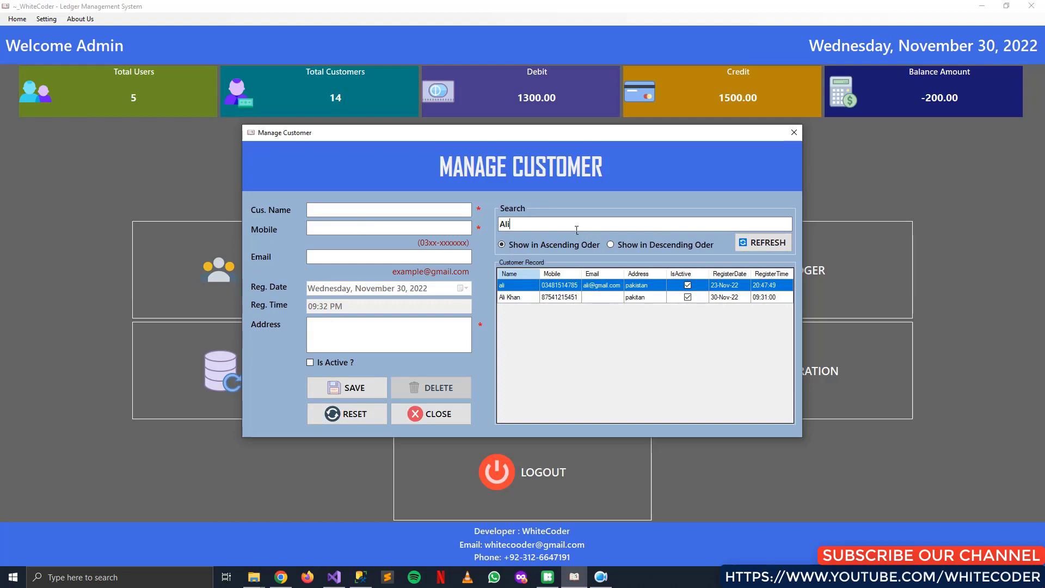
{"action": "key", "text": "BackSpace"}
{"action": "key", "text": "BackSpace"}
{"action": "key", "text": "BackSpace"}
{"action": "type", "text": "ha"}
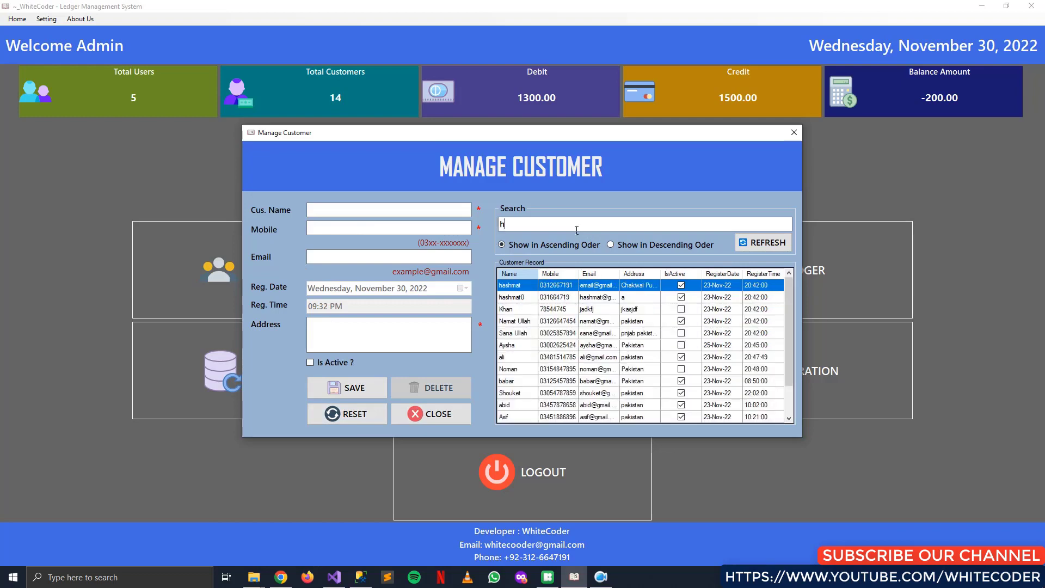
{"action": "key", "text": "BackSpace"}
{"action": "key", "text": "BackSpace"}
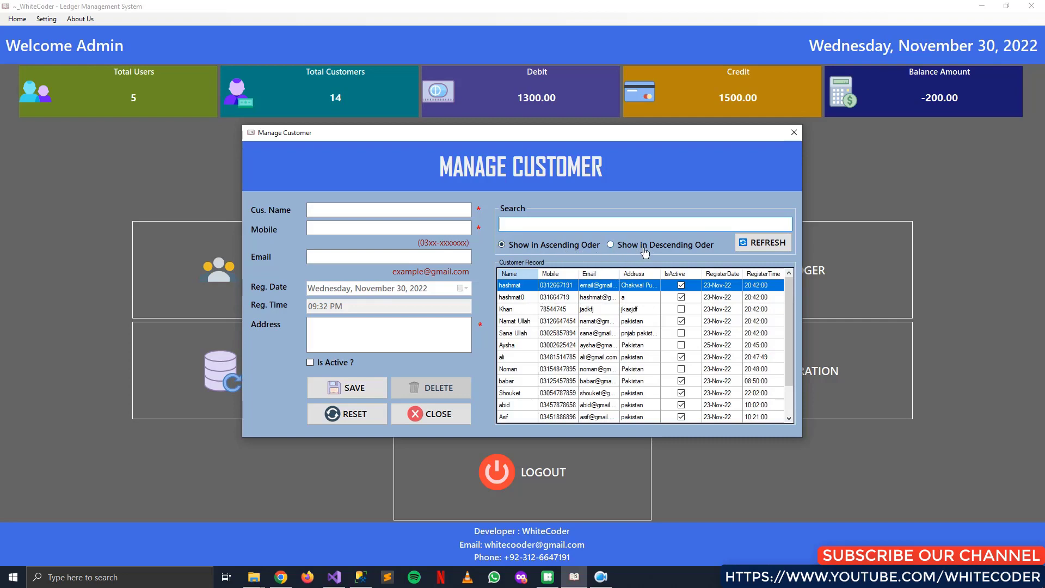
{"action": "left_click", "coordinate": [664, 250]}
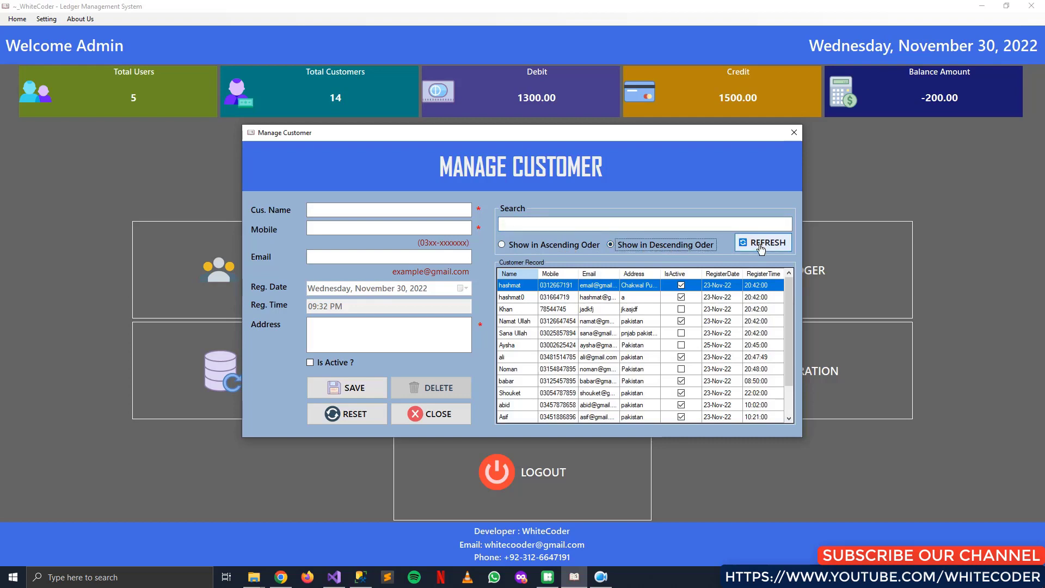
{"action": "left_click", "coordinate": [761, 248]}
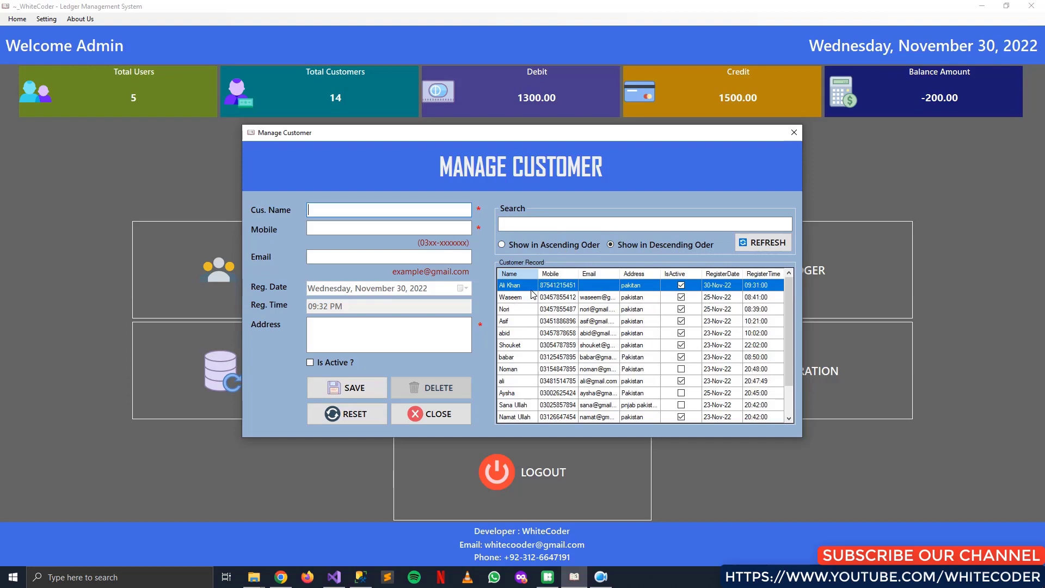
{"action": "left_click", "coordinate": [548, 247]}
{"action": "left_click", "coordinate": [762, 246]}
{"action": "left_click", "coordinate": [794, 132]}
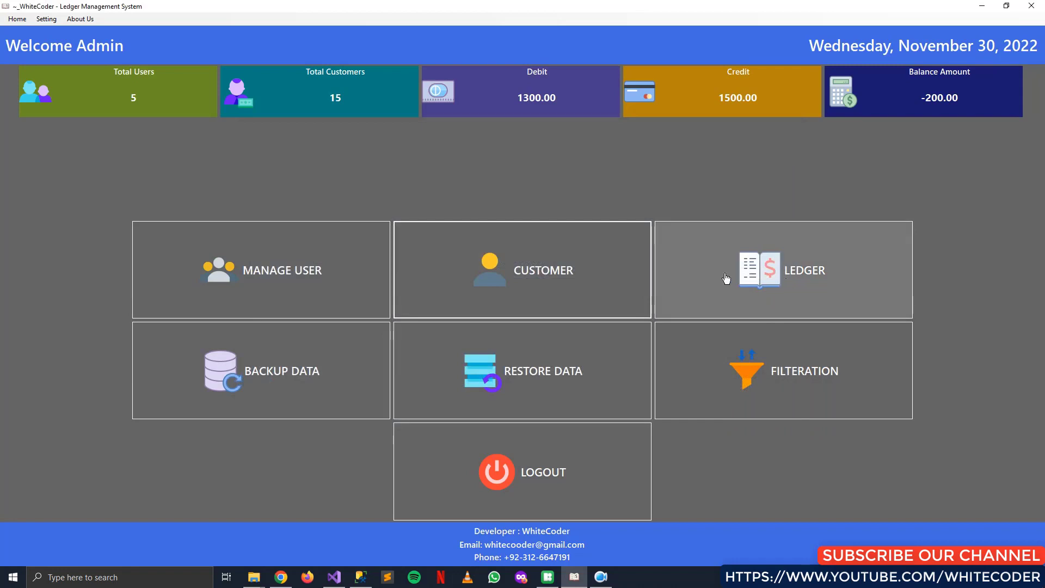
Open the Ledger window, check the customer dropdown and reposition the dialog
{"action": "left_click", "coordinate": [726, 278]}
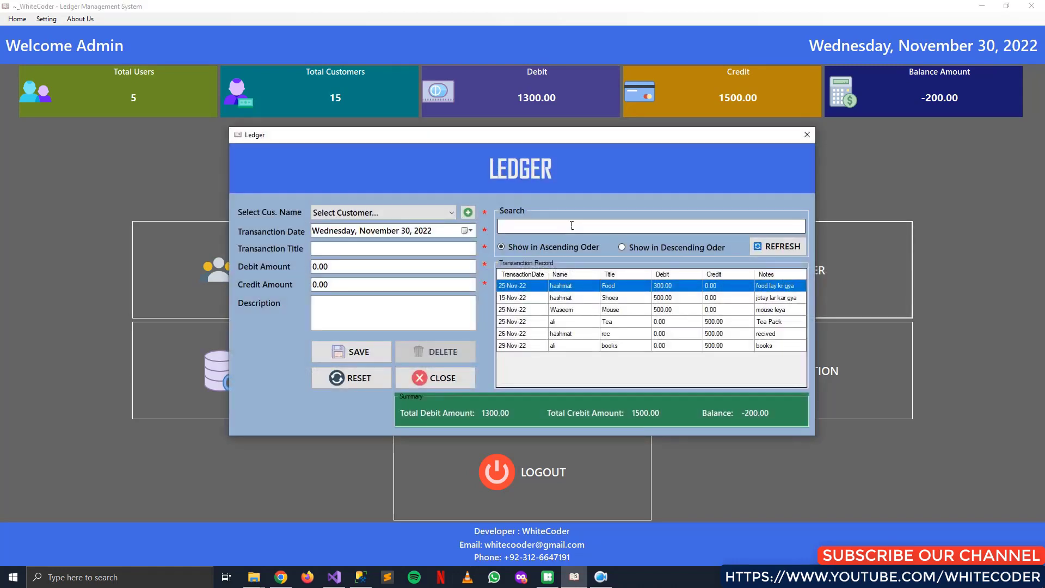
{"action": "left_click", "coordinate": [428, 214]}
{"action": "left_click", "coordinate": [423, 208]}
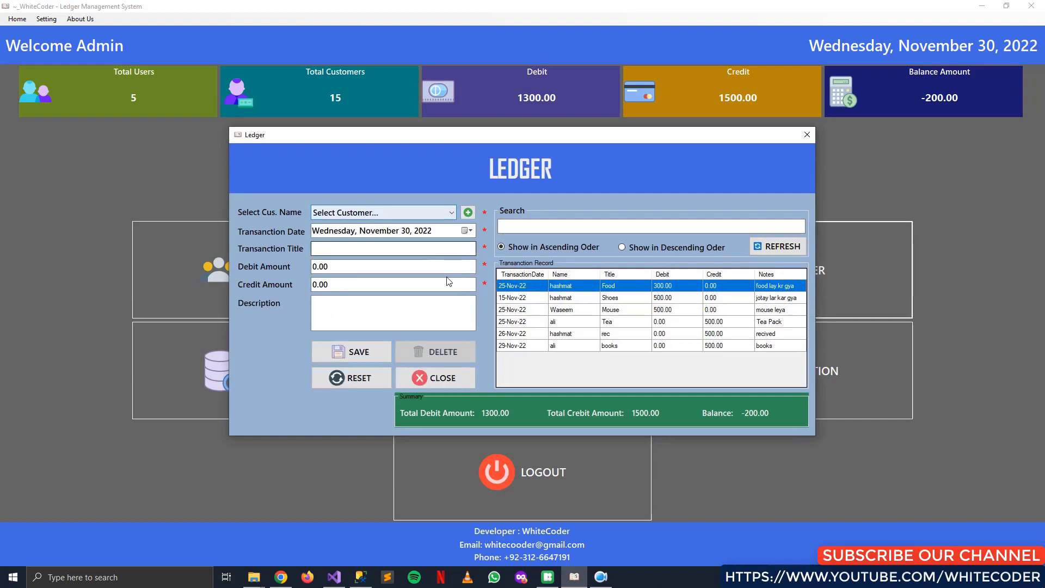
{"action": "left_click_drag", "start_coordinate": [740, 139], "coordinate": [695, 300]}
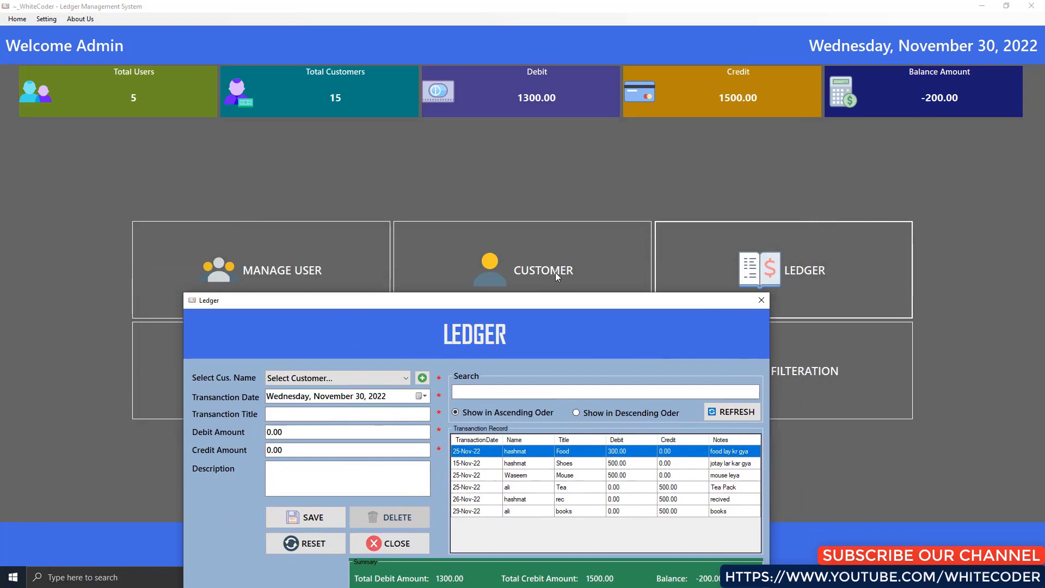
{"action": "left_click_drag", "start_coordinate": [565, 303], "coordinate": [597, 119]}
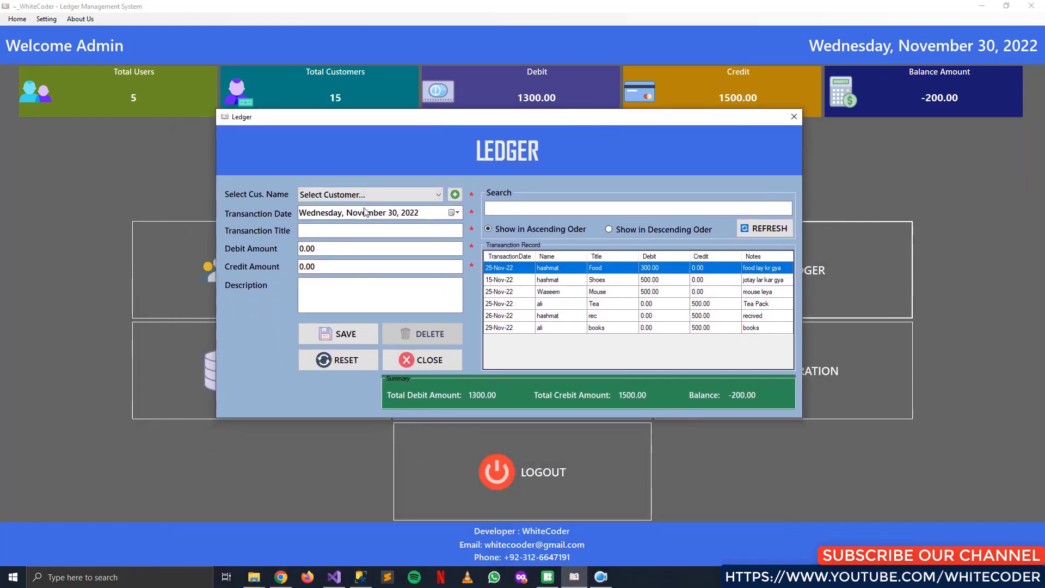
{"action": "left_click", "coordinate": [392, 200]}
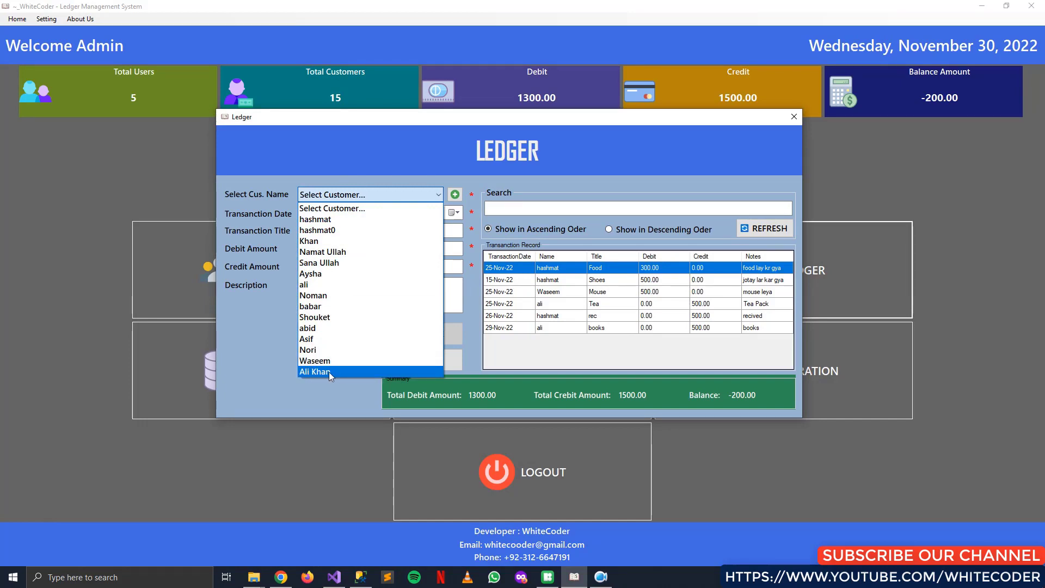
{"action": "left_click", "coordinate": [430, 190]}
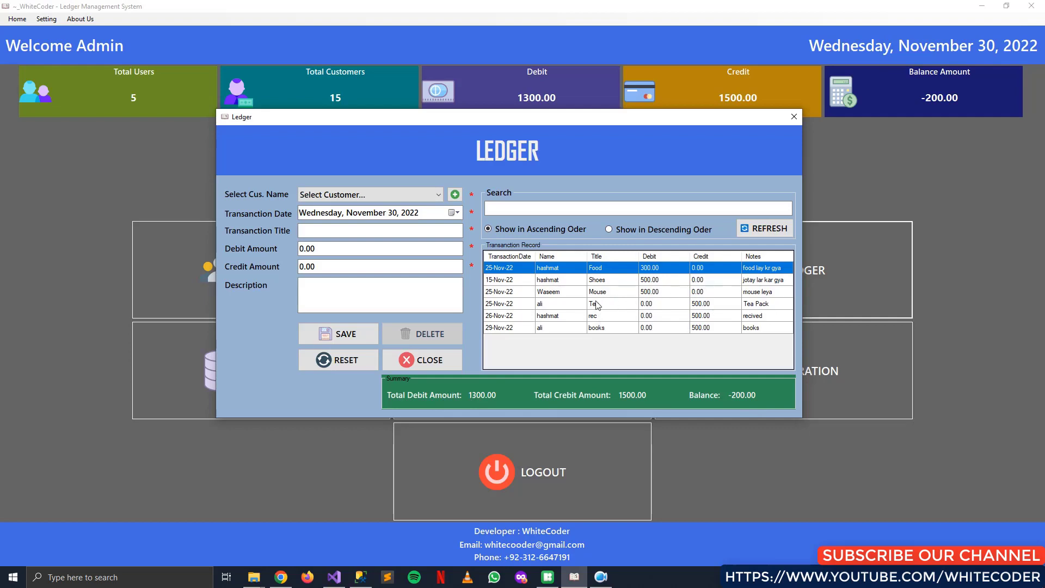
Search the transactions by two customer names, then clear the search to show all six
{"action": "left_click", "coordinate": [626, 315]}
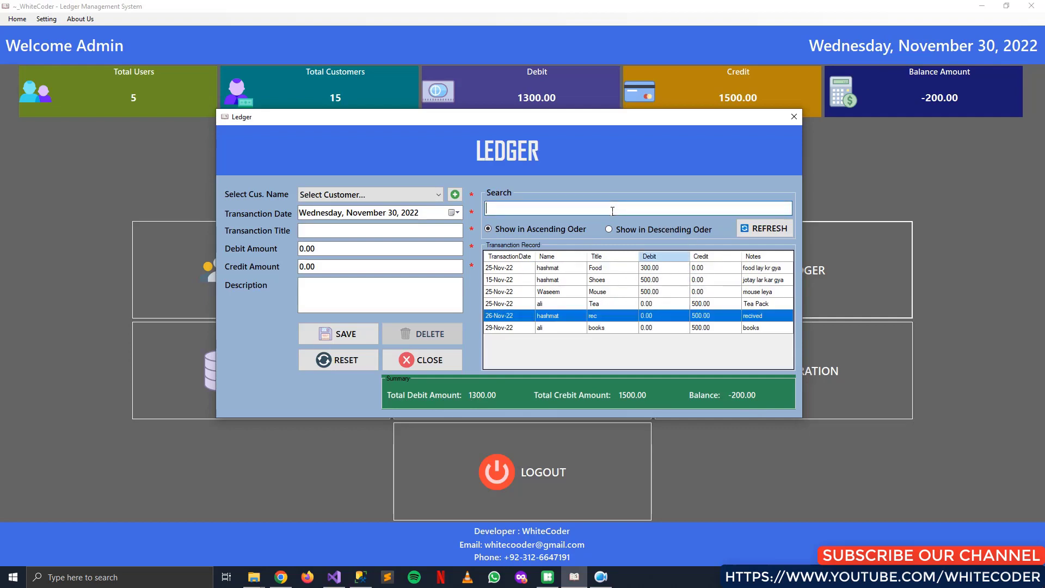
{"action": "left_click", "coordinate": [612, 210]}
{"action": "type", "text": "hashm"}
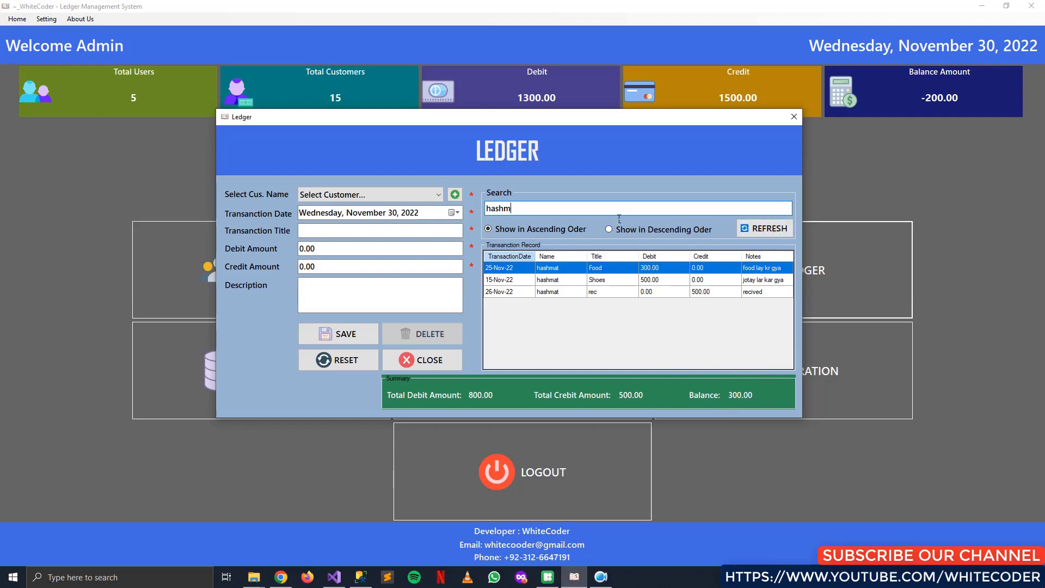
{"action": "key", "text": "BackSpace"}
{"action": "key", "text": "BackSpace"}
{"action": "key", "text": "BackSpace"}
{"action": "key", "text": "BackSpace"}
{"action": "key", "text": "BackSpace"}
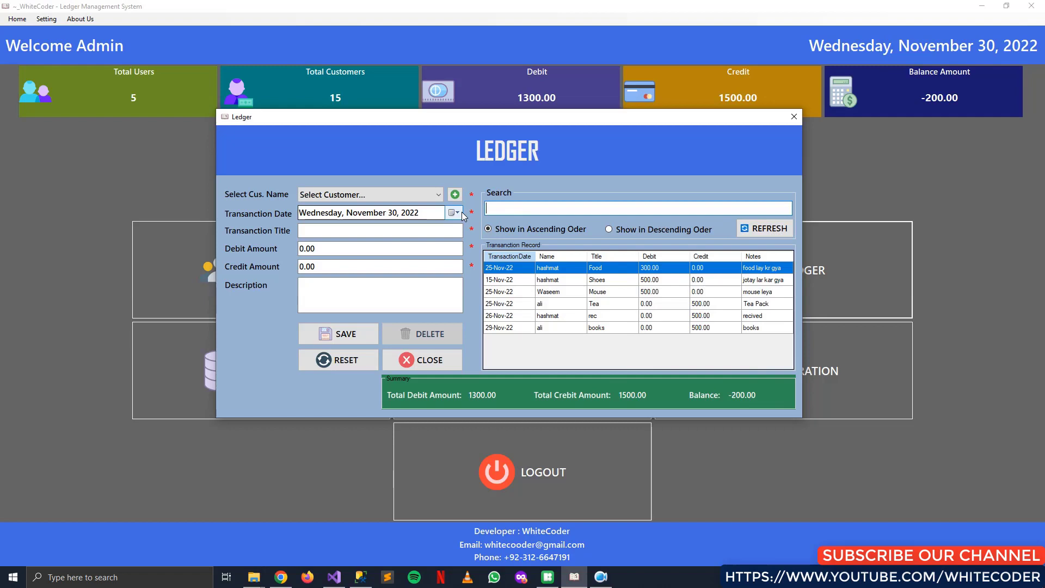
{"action": "type", "text": "was"}
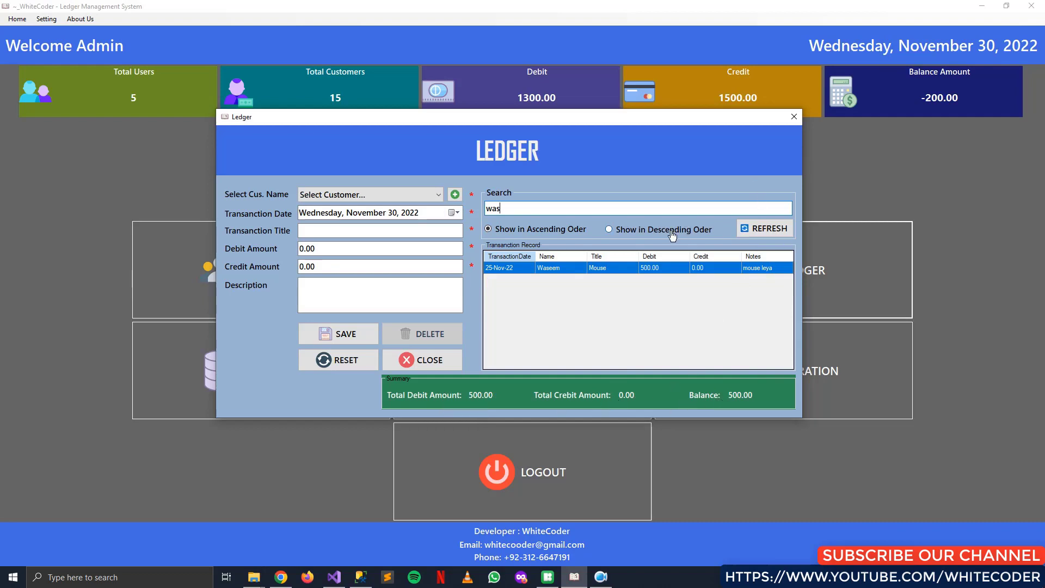
{"action": "key", "text": "BackSpace"}
{"action": "key", "text": "BackSpace"}
{"action": "key", "text": "BackSpace"}
Refresh the list in descending order and close the Ledger window
{"action": "left_click", "coordinate": [653, 231]}
{"action": "left_click", "coordinate": [782, 232]}
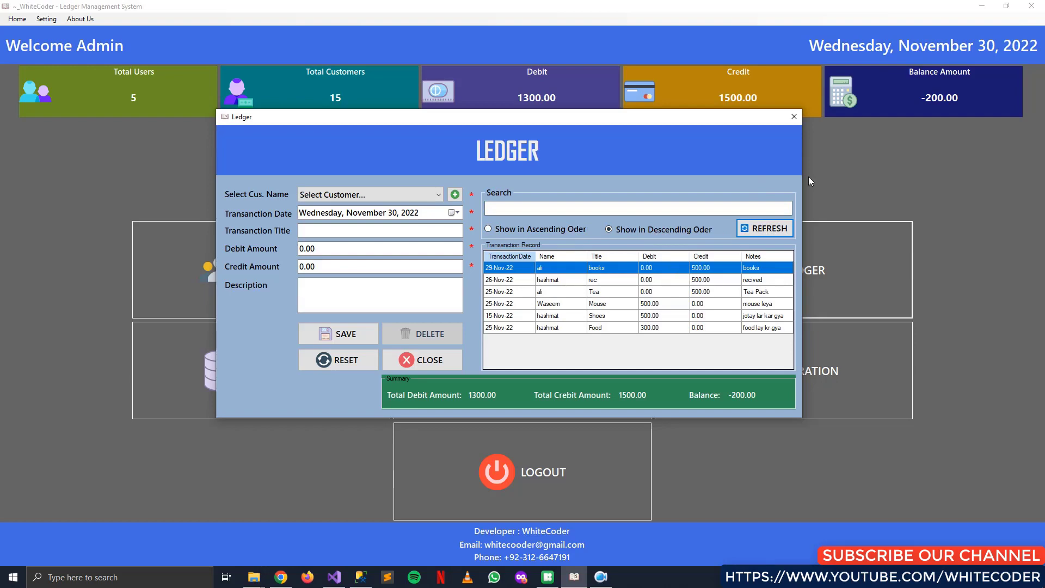
{"action": "left_click", "coordinate": [793, 116]}
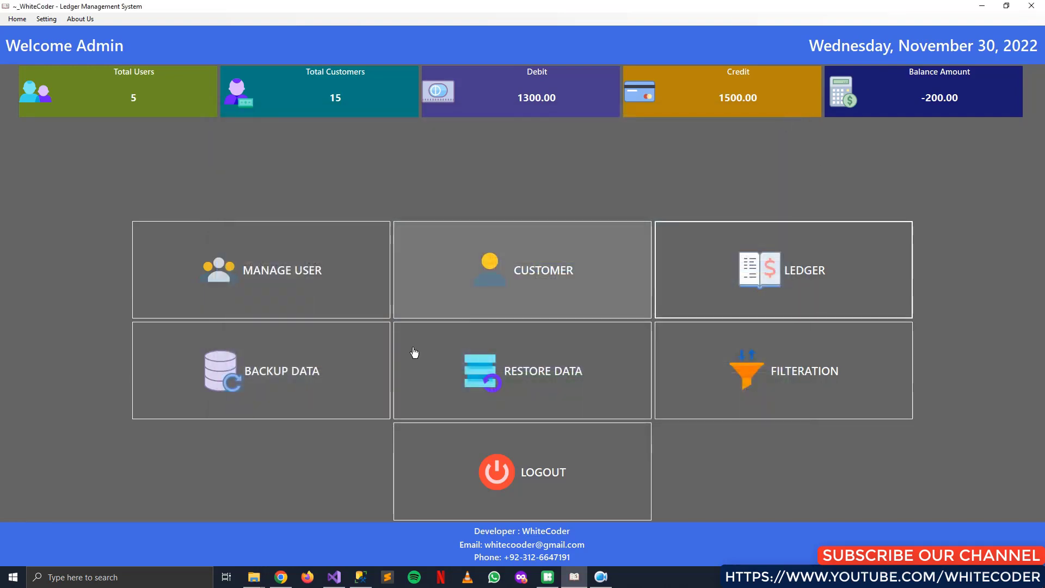
Open the database backup window and browse the drive folders for a backup destination
{"action": "left_click", "coordinate": [326, 370]}
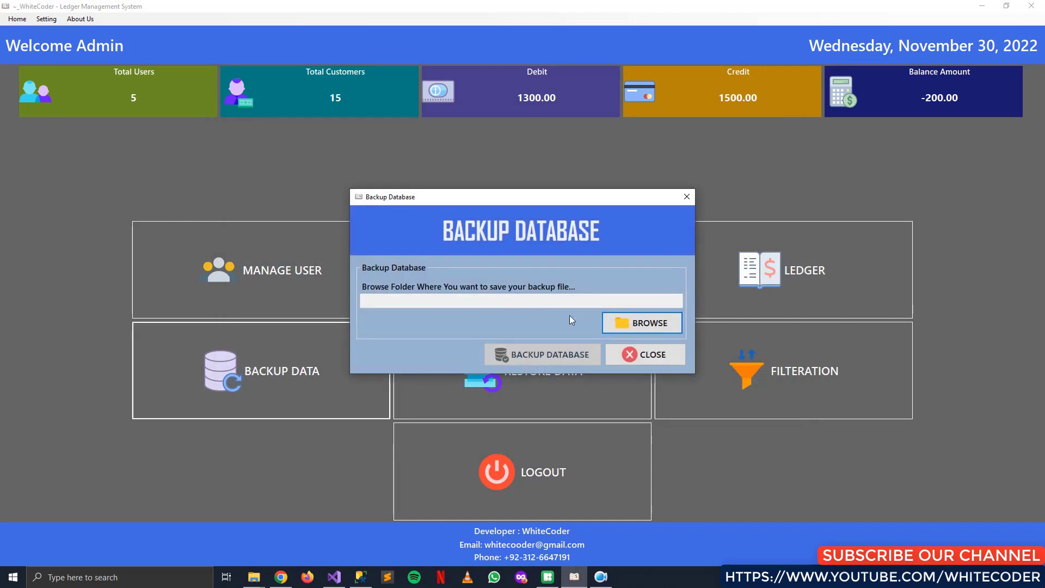
{"action": "left_click", "coordinate": [665, 325]}
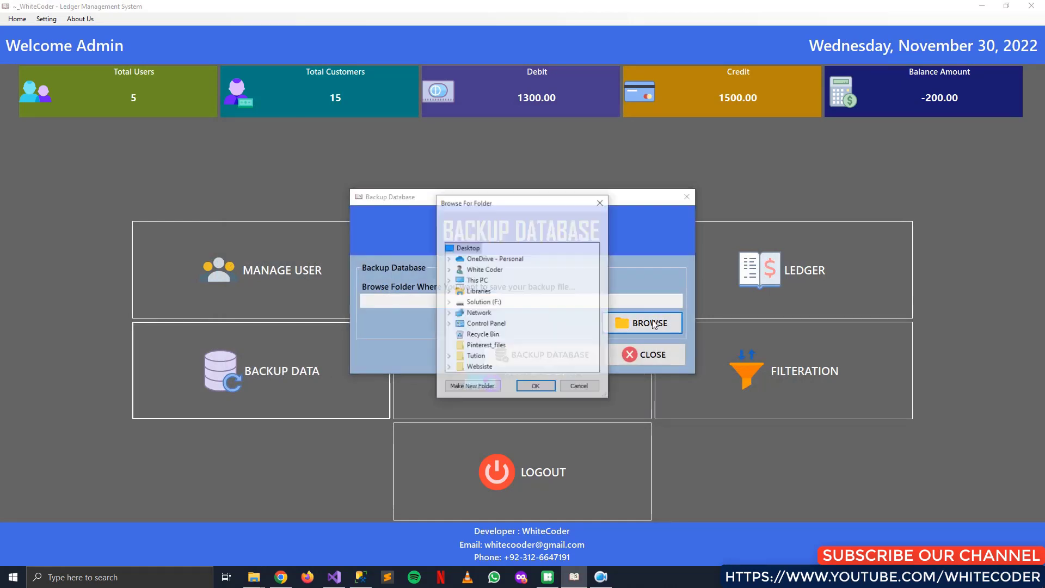
{"action": "scroll", "coordinate": [506, 324], "scroll_direction": "down", "scroll_amount": 1}
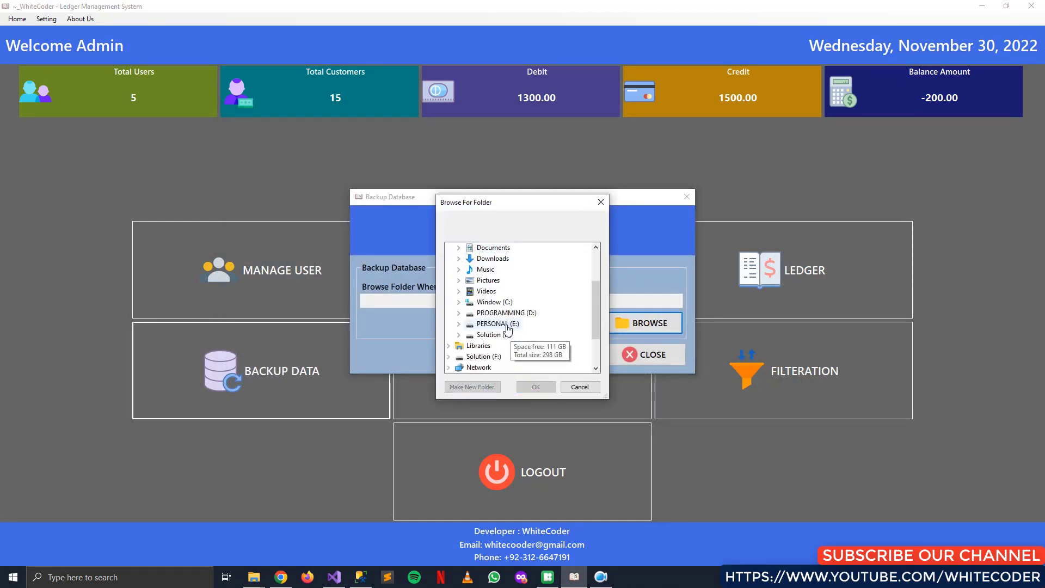
{"action": "left_click", "coordinate": [512, 328]}
{"action": "scroll", "coordinate": [553, 333], "scroll_direction": "down", "scroll_amount": 1}
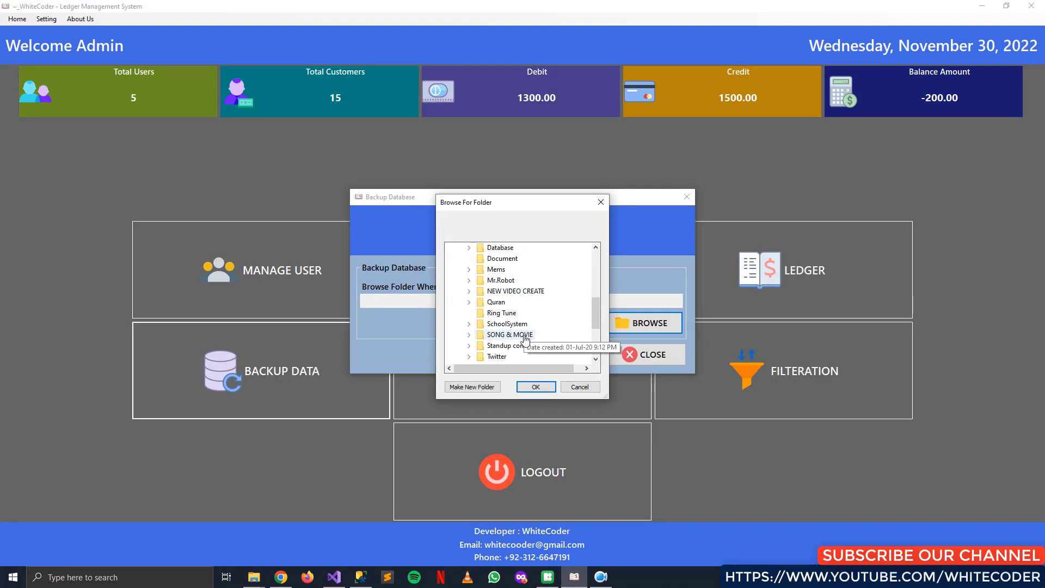
{"action": "scroll", "coordinate": [522, 292], "scroll_direction": "up", "scroll_amount": 1}
{"action": "left_click", "coordinate": [512, 282]}
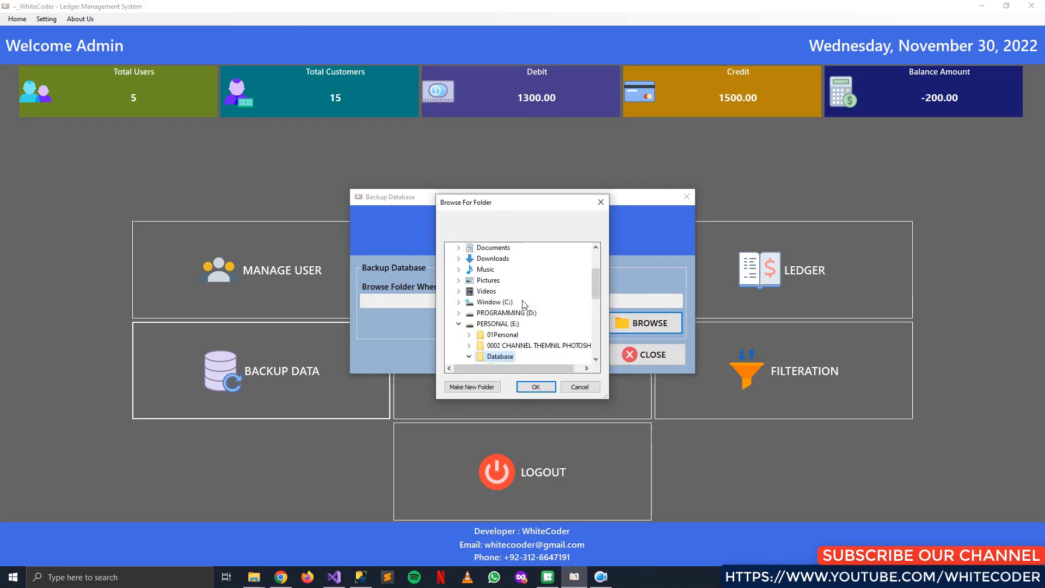
Choose D:\BackupsFile as the destination and create the database backup
{"action": "scroll", "coordinate": [517, 333], "scroll_direction": "up", "scroll_amount": 1}
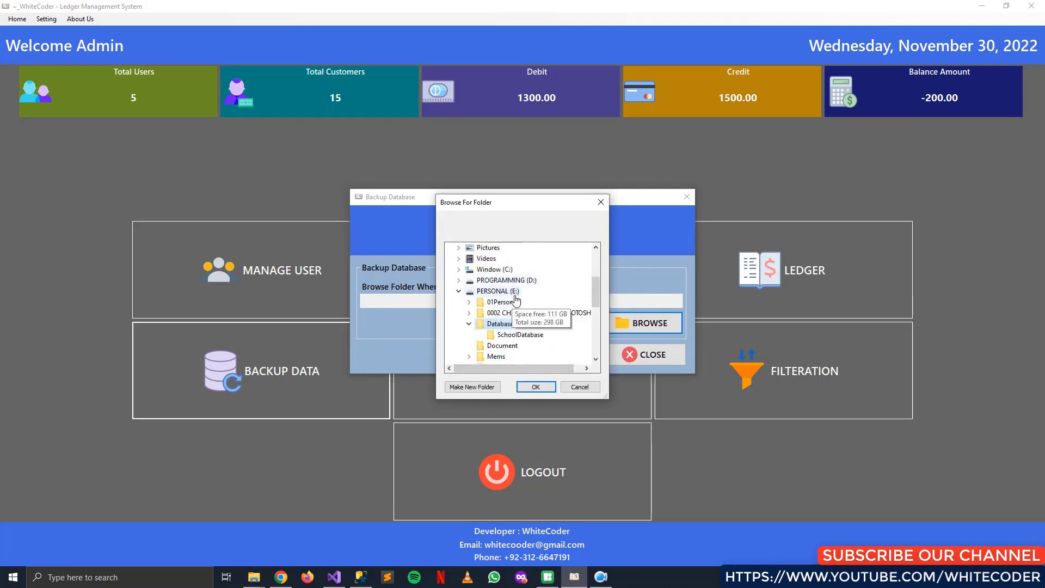
{"action": "left_click", "coordinate": [515, 286]}
{"action": "left_click", "coordinate": [504, 280]}
{"action": "left_click", "coordinate": [536, 387]}
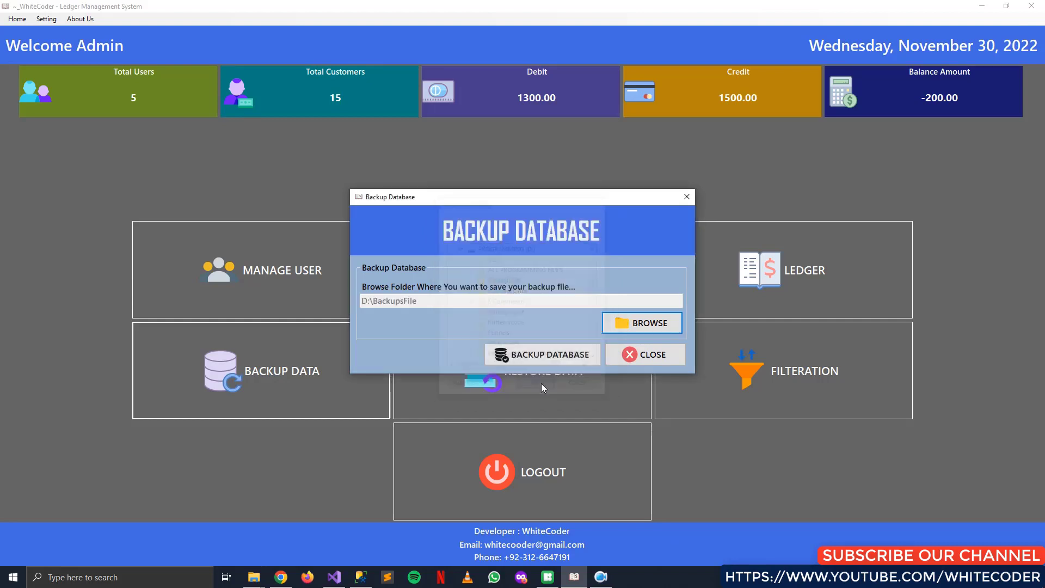
{"action": "left_click", "coordinate": [569, 358]}
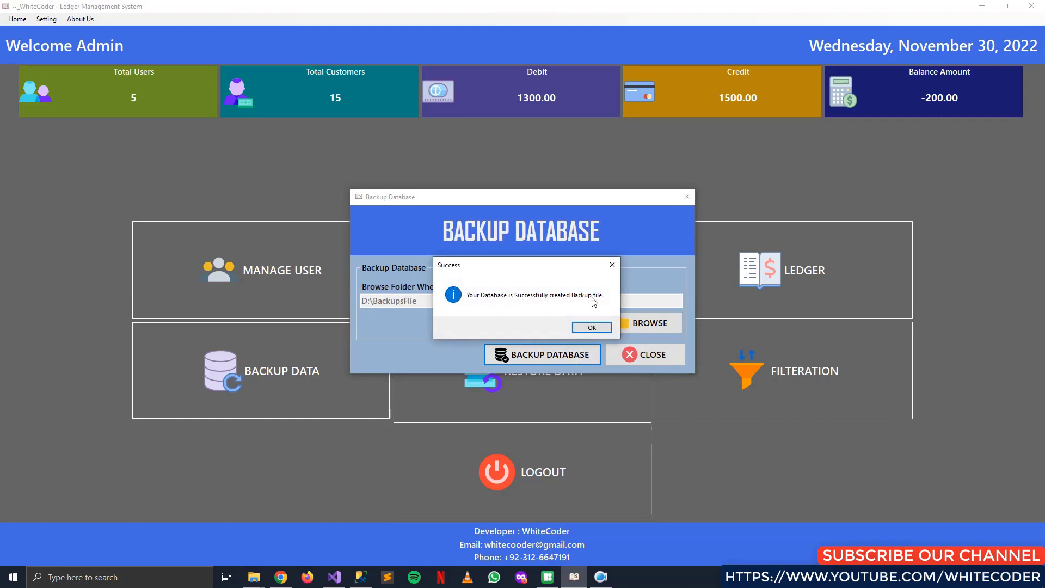
{"action": "left_click", "coordinate": [591, 328]}
Minimize the ledger app and view D:\BackupsFile in File Explorer to see LedgerDB - 30-Nov-2022.bak
{"action": "left_click", "coordinate": [983, 5]}
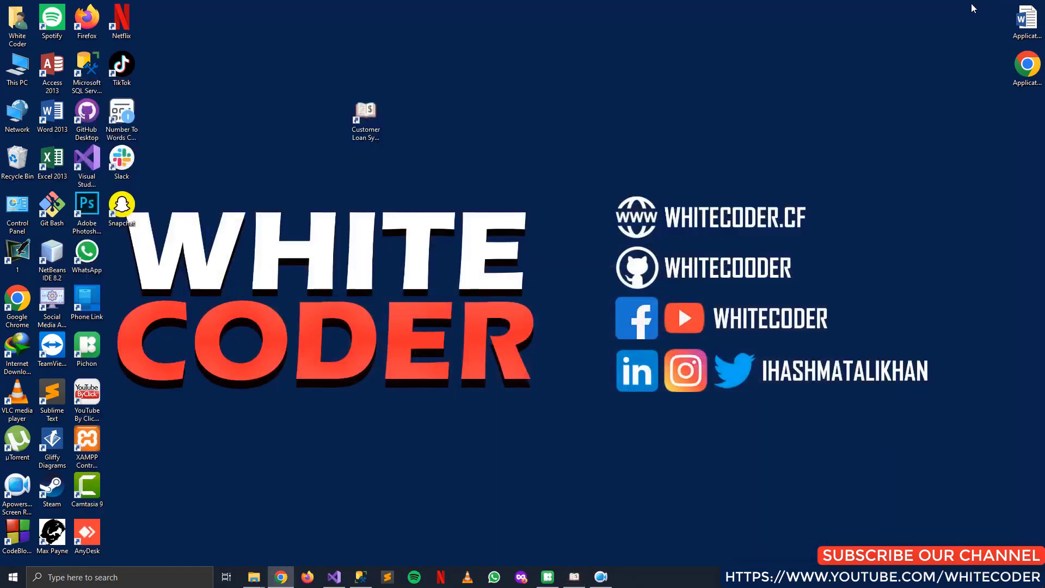
{"action": "double_click", "coordinate": [17, 67]}
{"action": "double_click", "coordinate": [352, 159]}
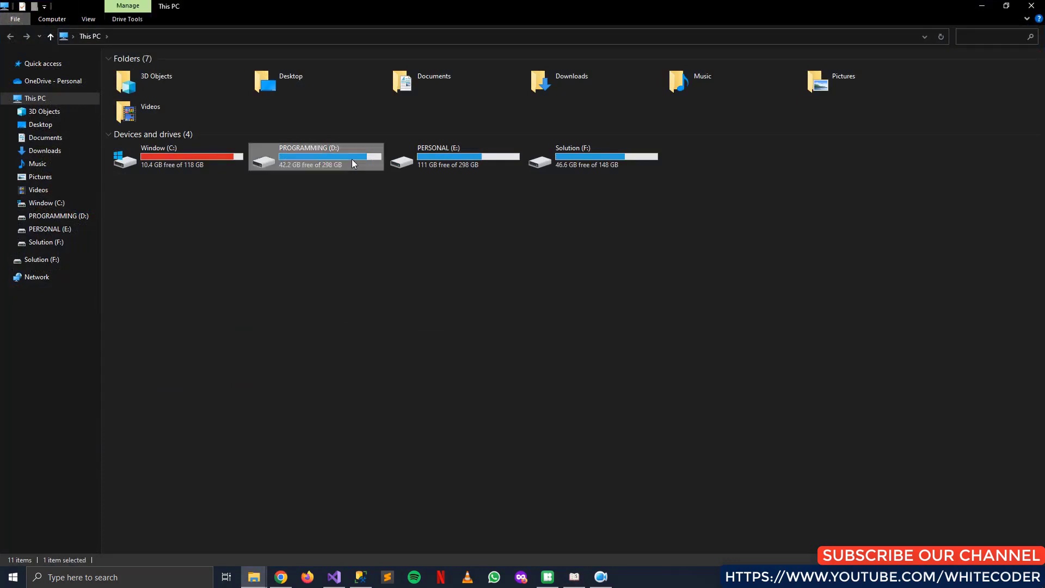
{"action": "double_click", "coordinate": [248, 87]}
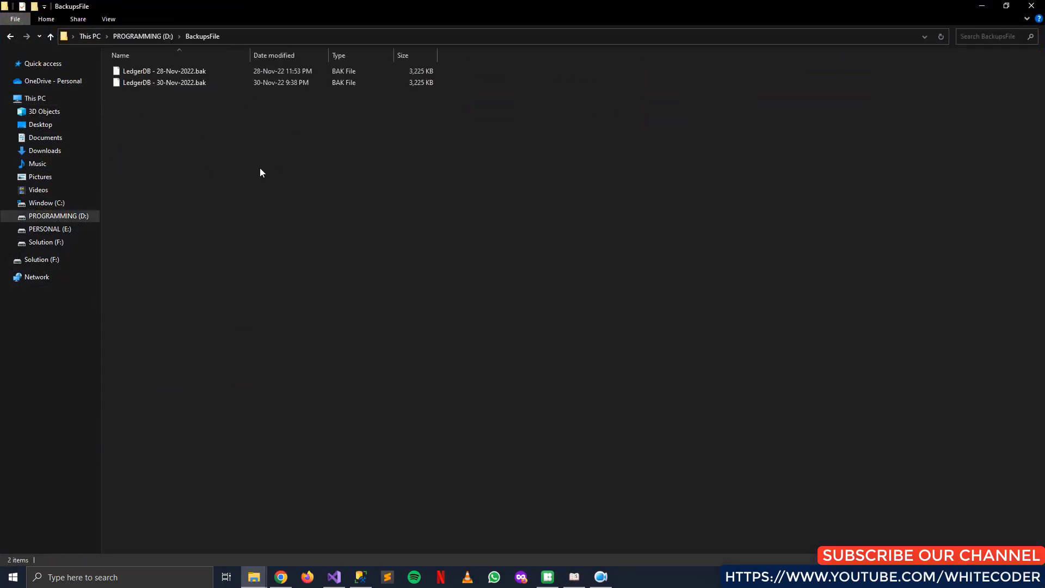
{"action": "scroll", "coordinate": [256, 150], "scroll_direction": "up", "scroll_amount": 3, "text": "ctrl"}
{"action": "scroll", "coordinate": [164, 91], "scroll_direction": "up", "scroll_amount": 5, "text": "ctrl"}
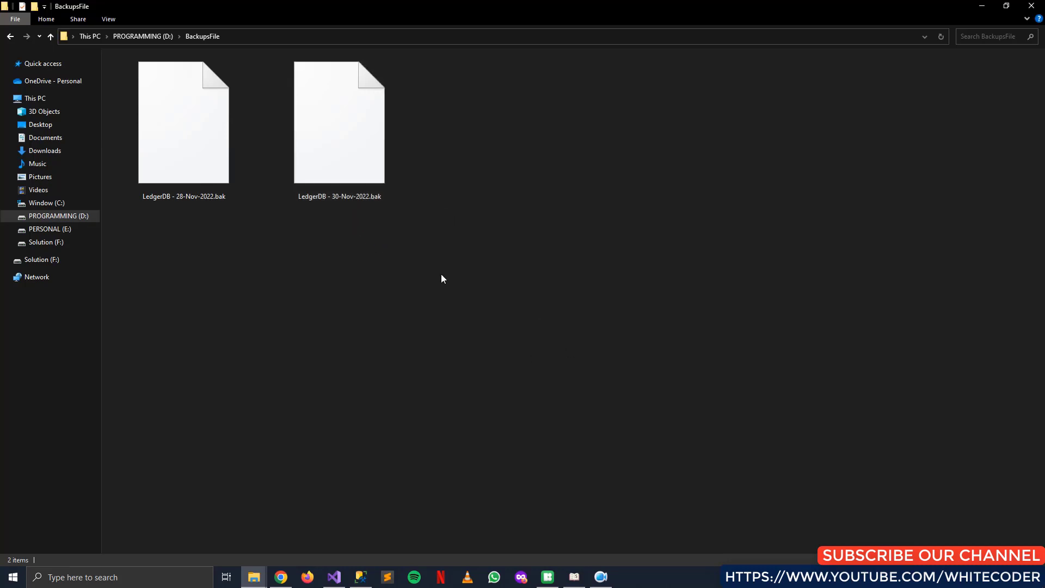
{"action": "scroll", "coordinate": [517, 319], "scroll_direction": "down", "scroll_amount": 1, "text": "ctrl"}
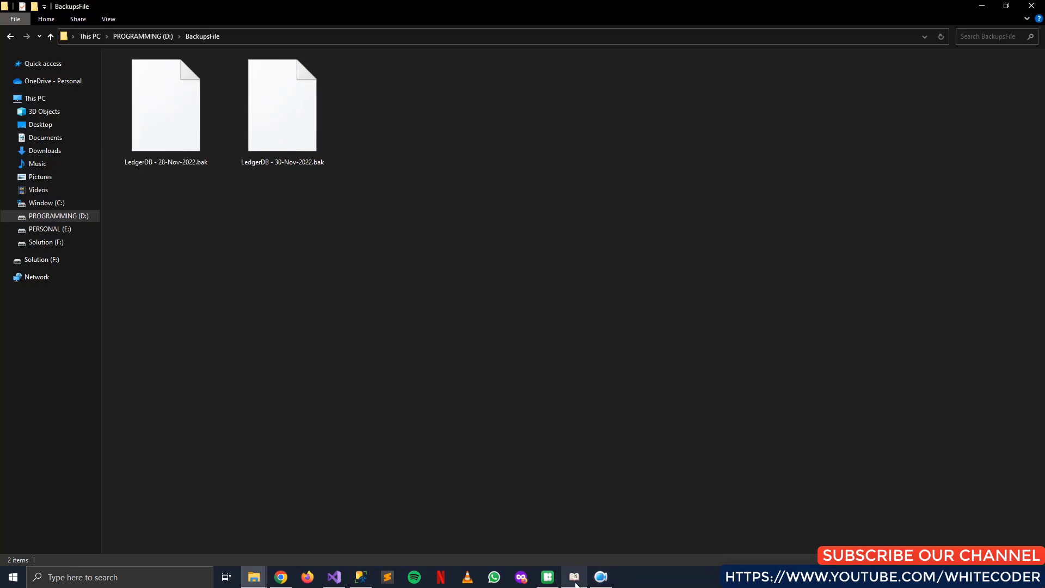
{"action": "left_click", "coordinate": [574, 576]}
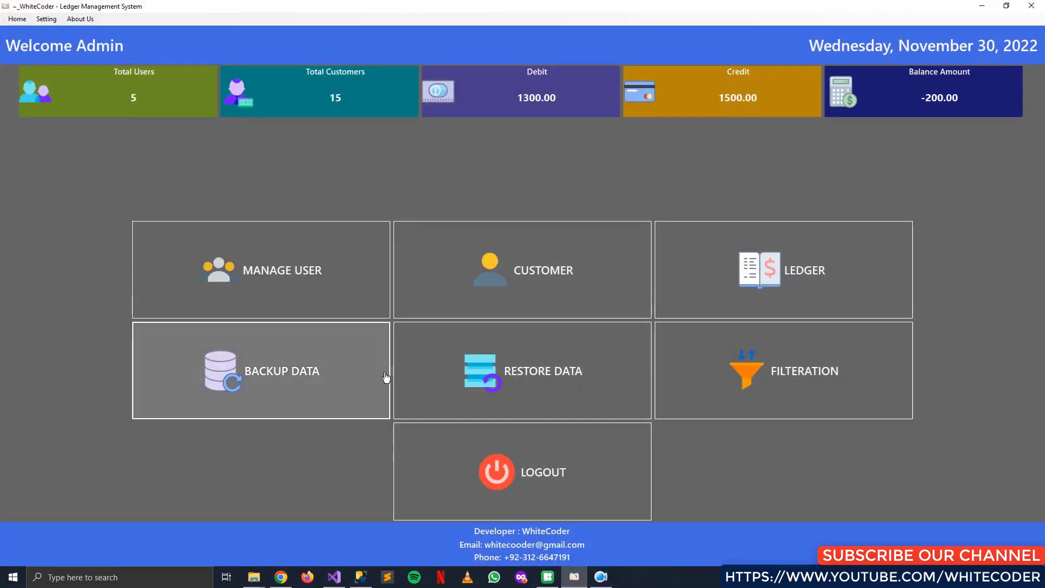
Select LedgerDB - 30-Nov-2022.bak from D:\BackupsFile as the file to restore
{"action": "left_click", "coordinate": [524, 374]}
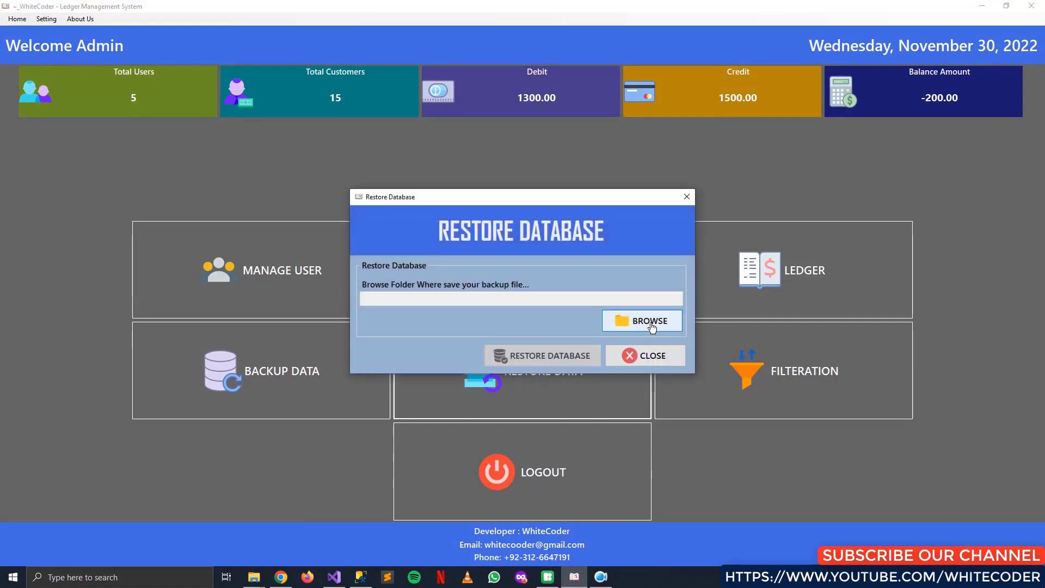
{"action": "left_click", "coordinate": [656, 329]}
{"action": "left_click_drag", "start_coordinate": [572, 209], "coordinate": [508, 173]}
{"action": "left_click", "coordinate": [339, 368]}
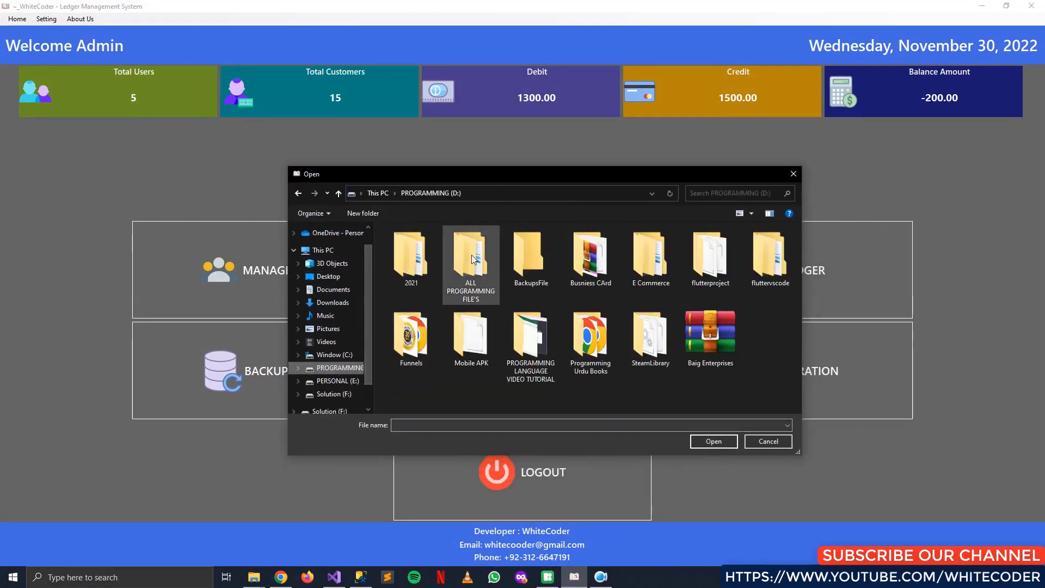
{"action": "double_click", "coordinate": [543, 256]}
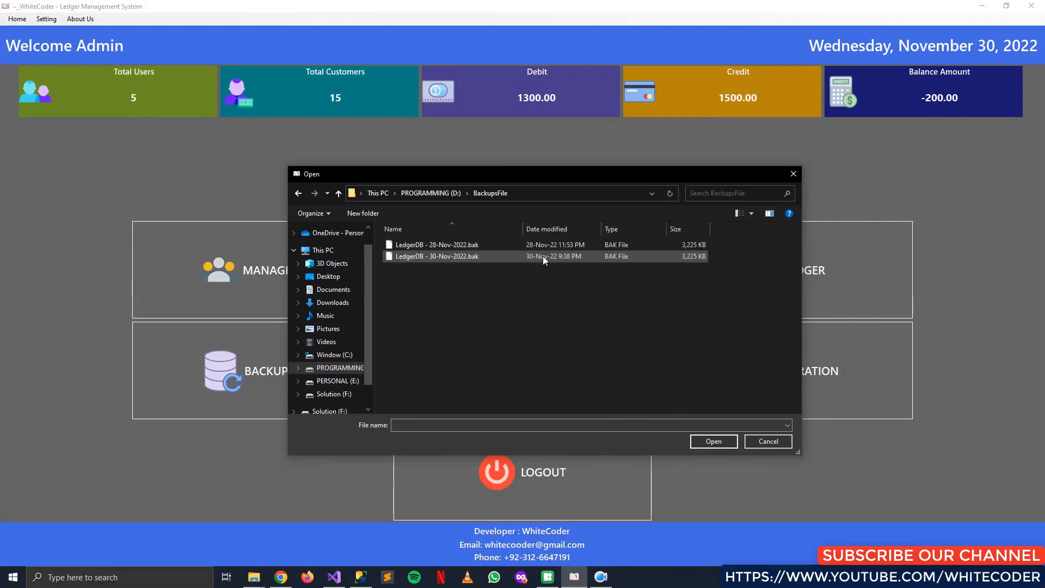
{"action": "left_click", "coordinate": [452, 256]}
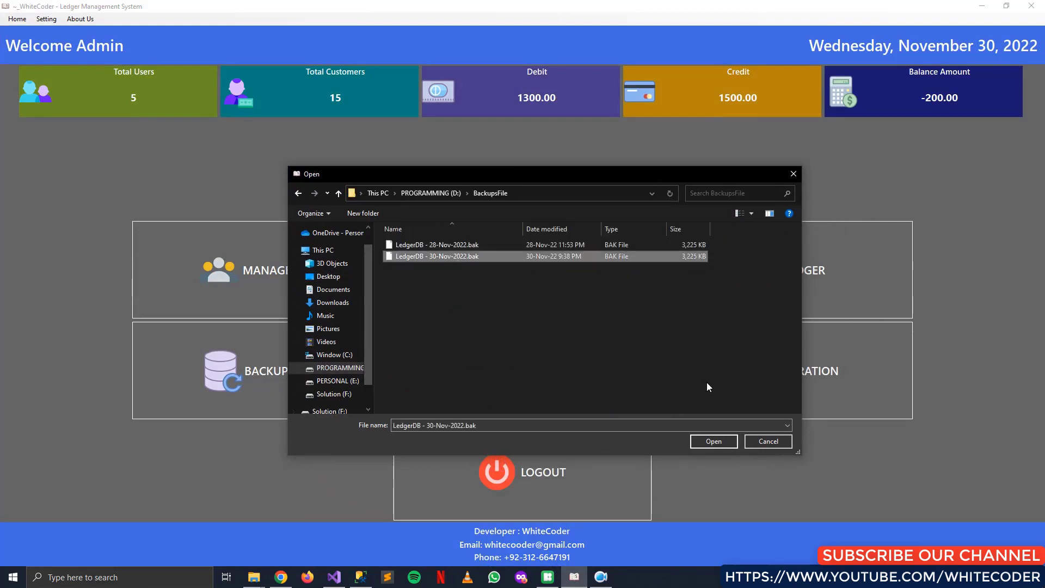
{"action": "left_click", "coordinate": [725, 444]}
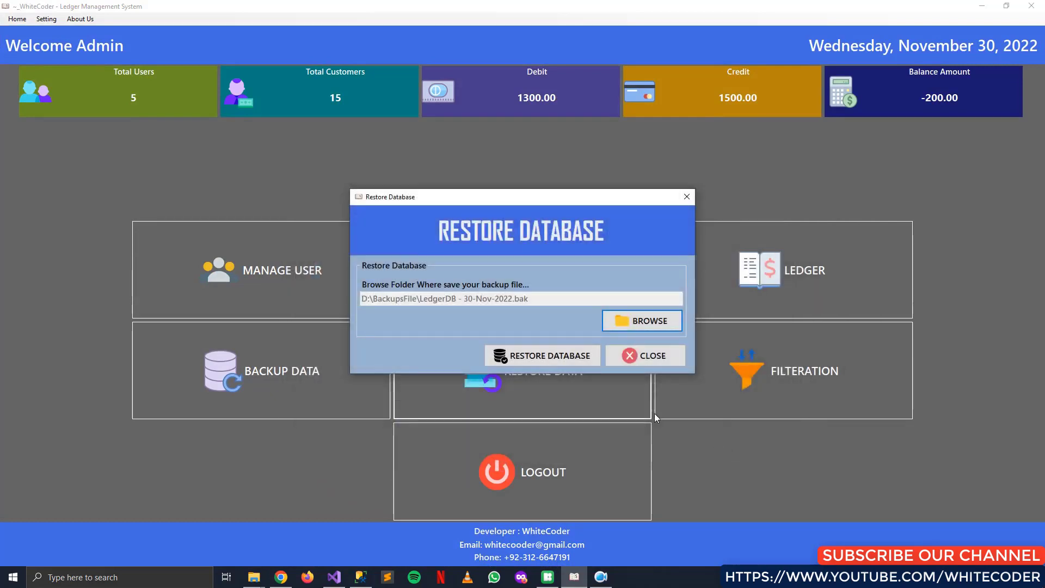
Restore the database from that backup and go to the Filtration window
{"action": "left_click", "coordinate": [577, 357]}
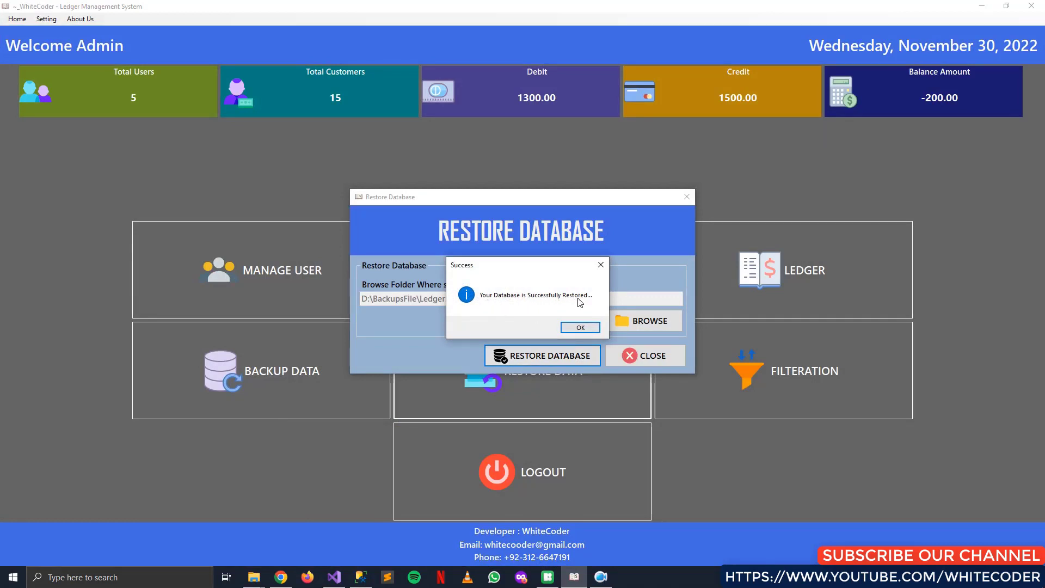
{"action": "left_click", "coordinate": [587, 329]}
{"action": "left_click", "coordinate": [792, 386]}
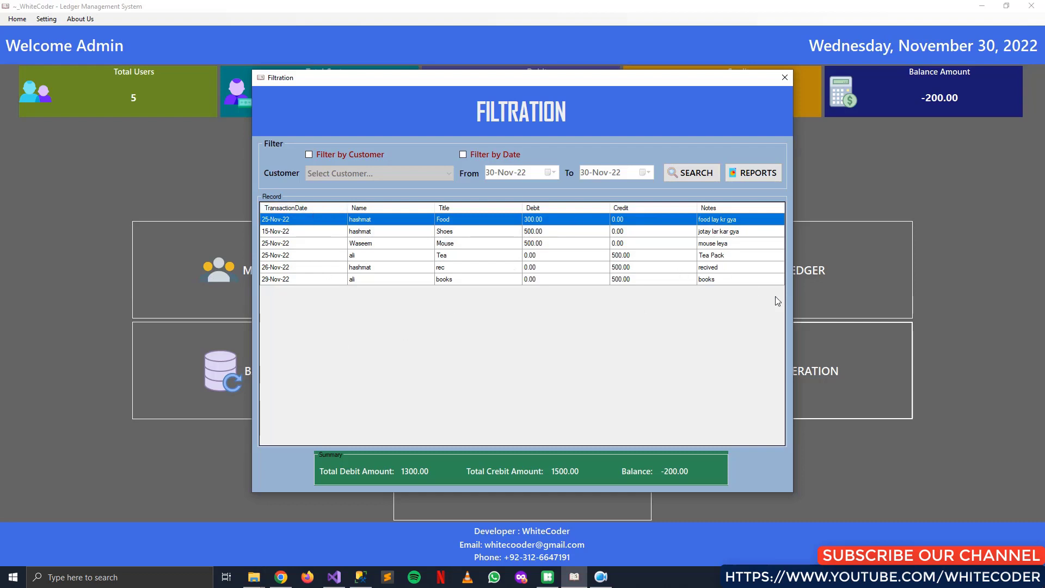
Preview the Ledger Report of all six records: 1,300.00 debit, 1,500.00 credit, -200.00 balance
{"action": "left_click", "coordinate": [770, 177]}
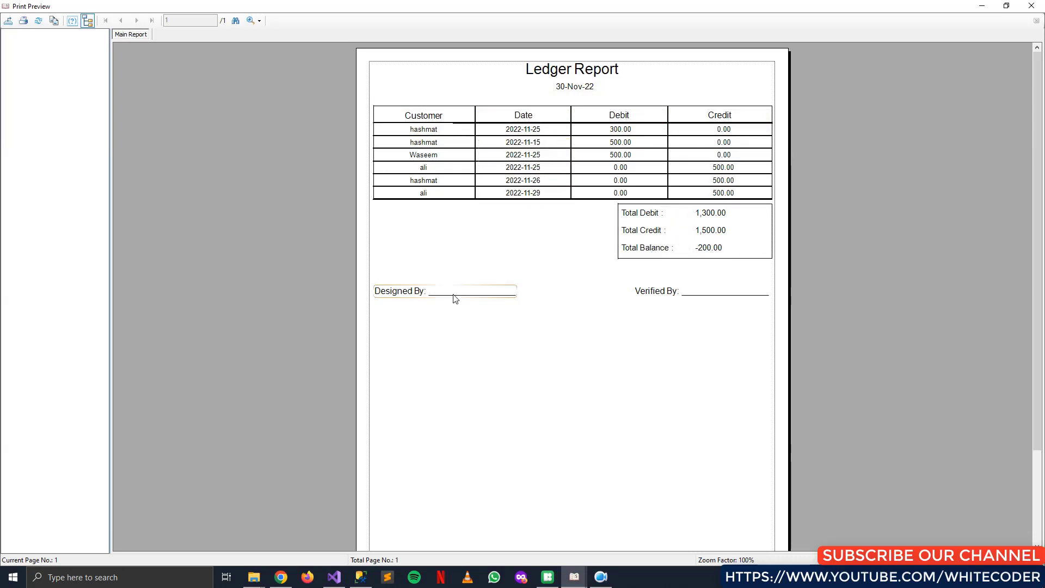
{"action": "scroll", "coordinate": [469, 303], "scroll_direction": "down", "scroll_amount": 1}
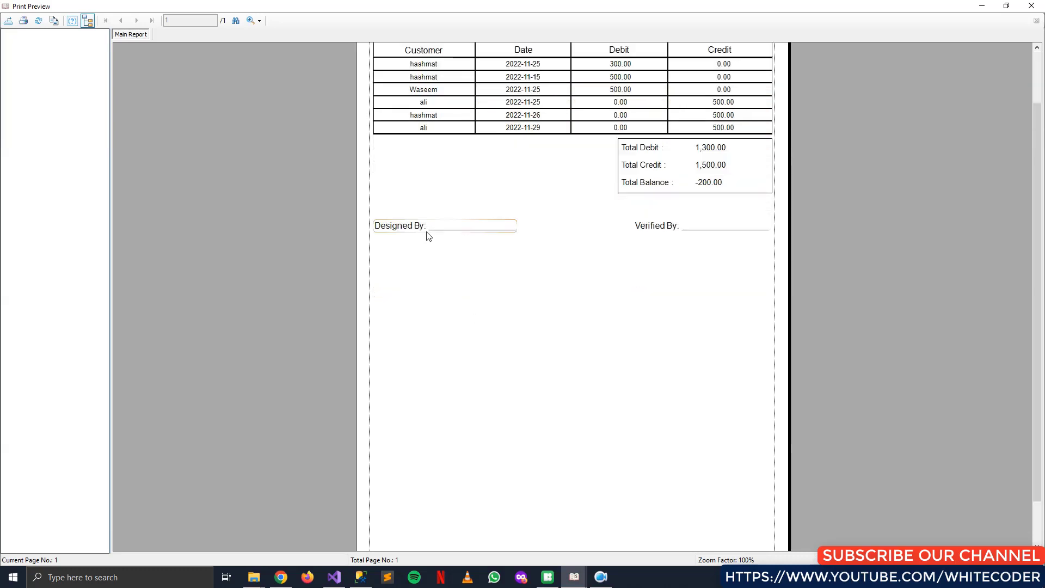
{"action": "scroll", "coordinate": [642, 247], "scroll_direction": "down", "scroll_amount": 1}
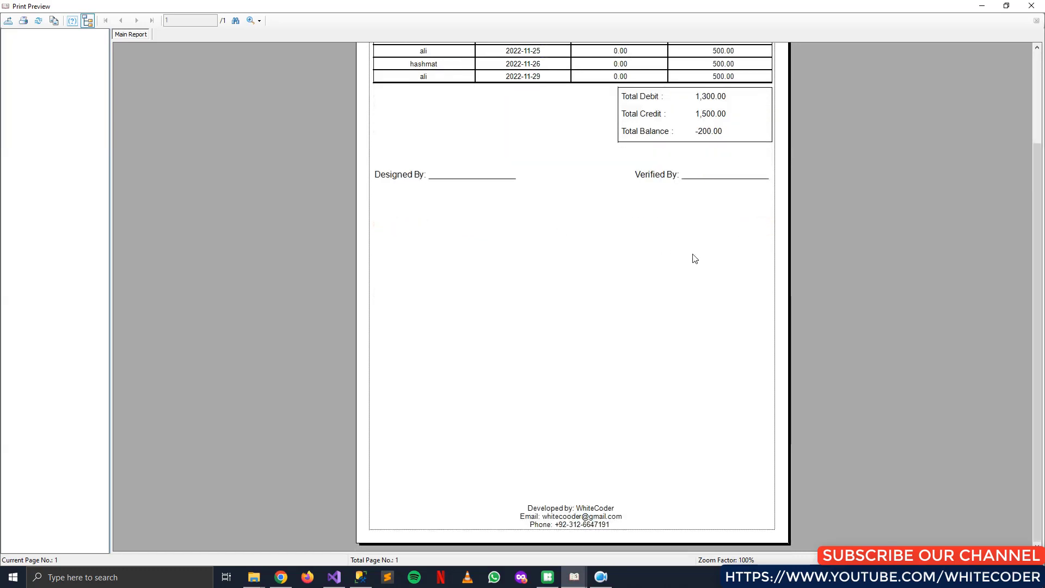
{"action": "scroll", "coordinate": [643, 344], "scroll_direction": "up", "scroll_amount": 2}
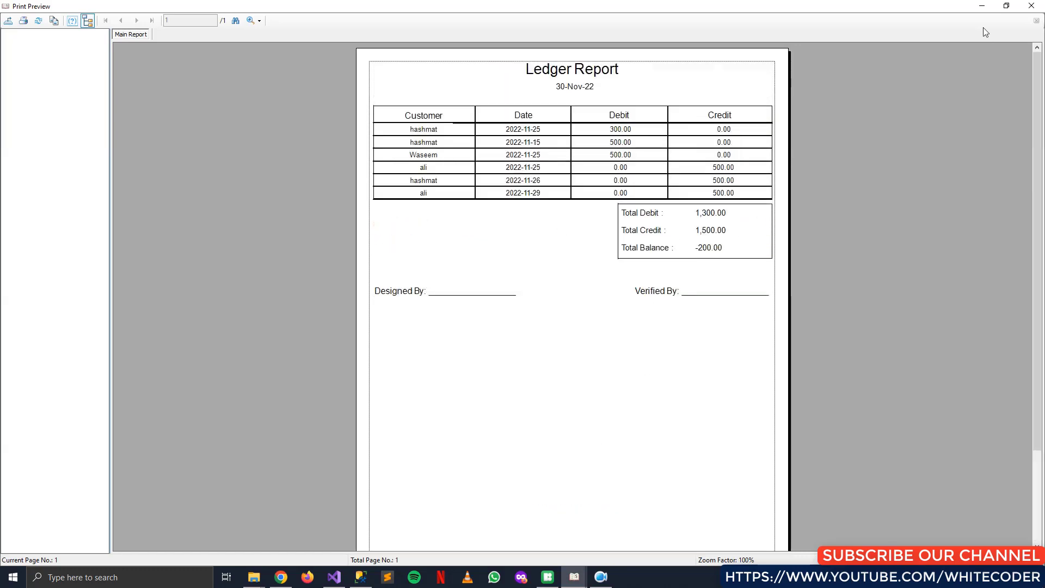
{"action": "left_click", "coordinate": [25, 23]}
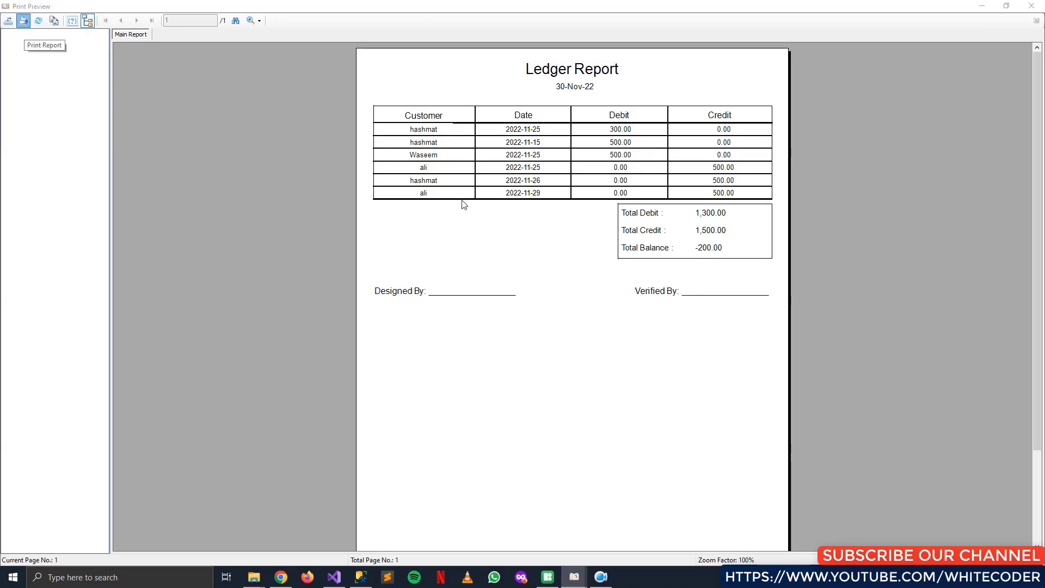
{"action": "left_click_drag", "start_coordinate": [112, 18], "coordinate": [533, 94]}
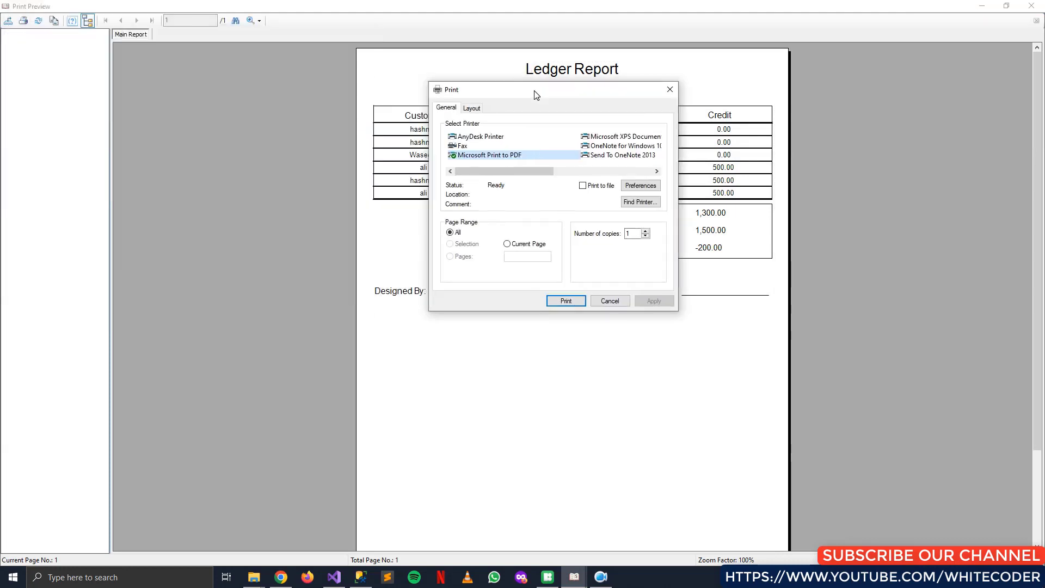
{"action": "left_click", "coordinate": [670, 90]}
{"action": "left_click", "coordinate": [1037, 5]}
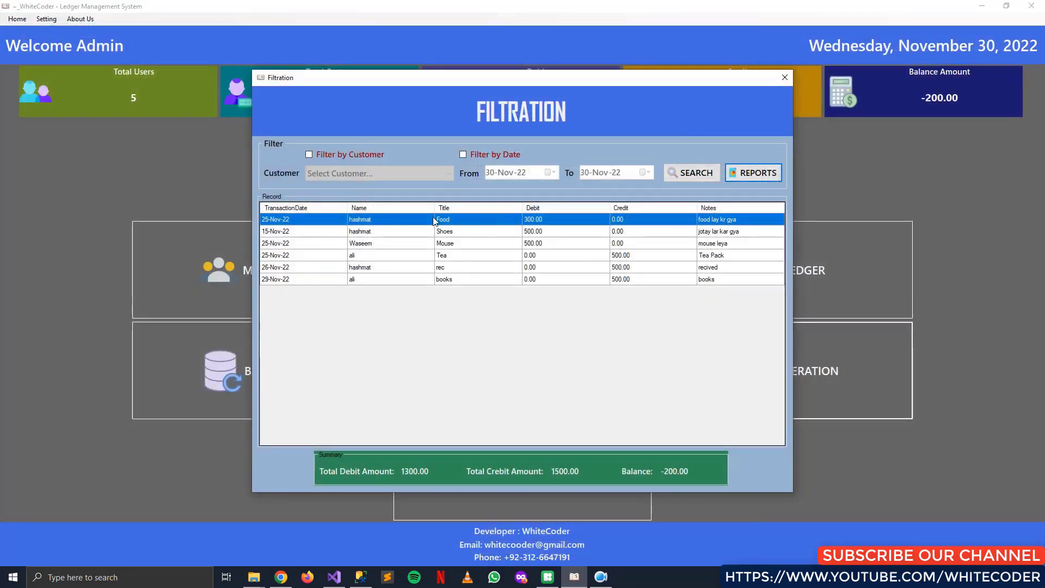
Filter records by customer hashmat: three transactions, 800 debit, 500 credit, 300 balance
{"action": "left_click", "coordinate": [352, 155]}
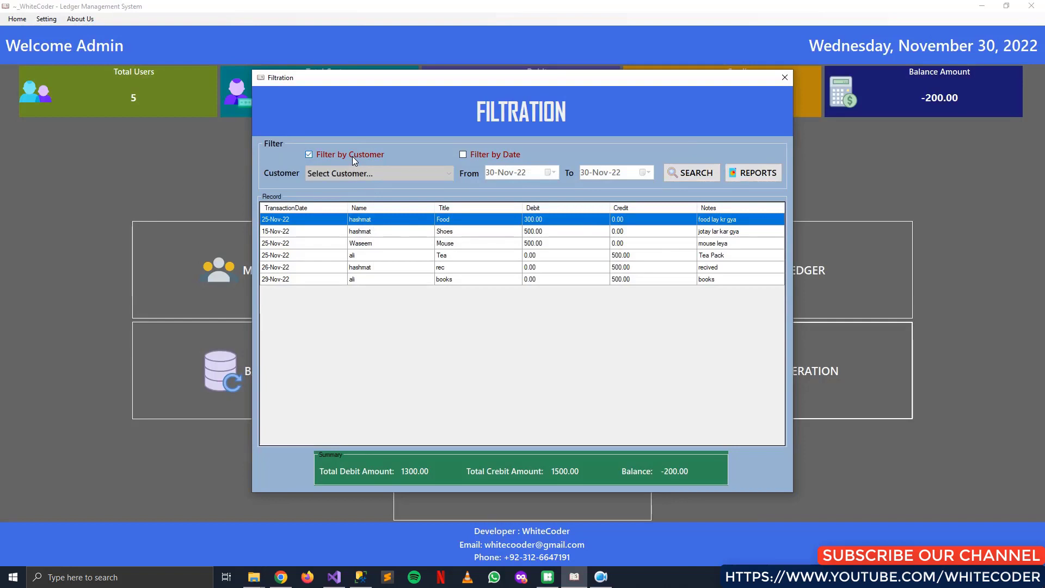
{"action": "left_click", "coordinate": [407, 176]}
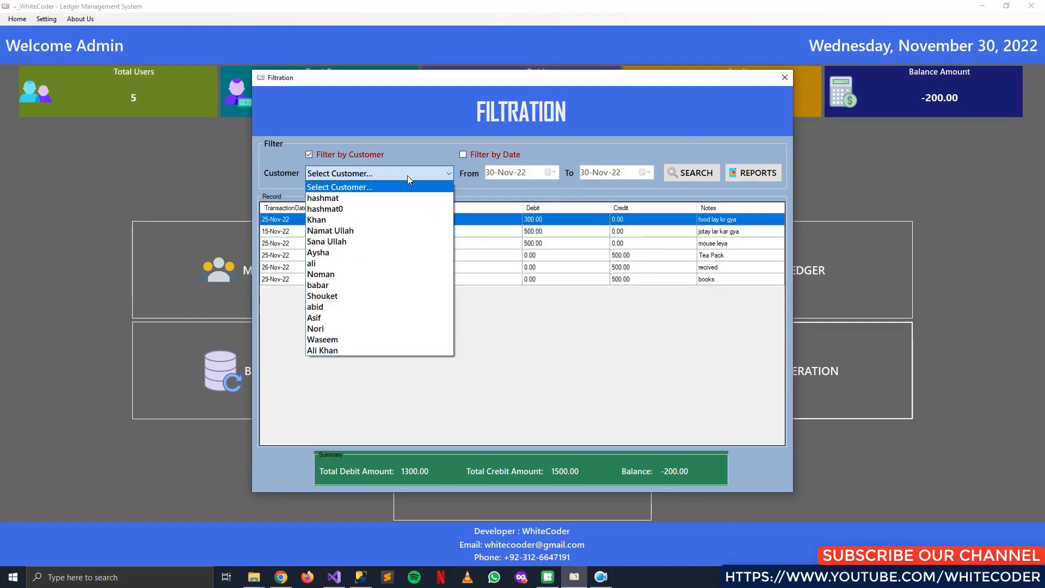
{"action": "left_click", "coordinate": [376, 198]}
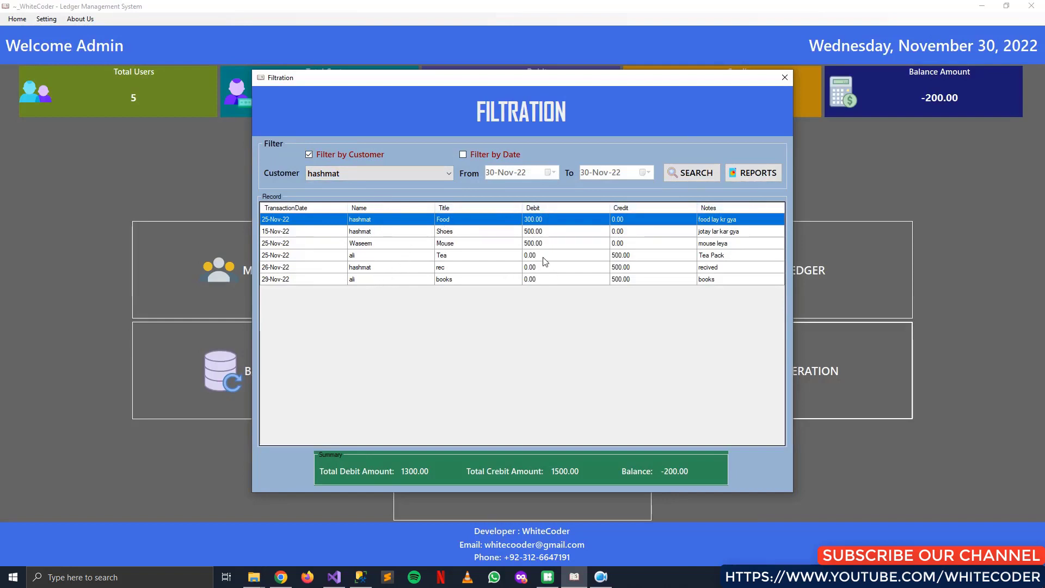
{"action": "left_click", "coordinate": [710, 174]}
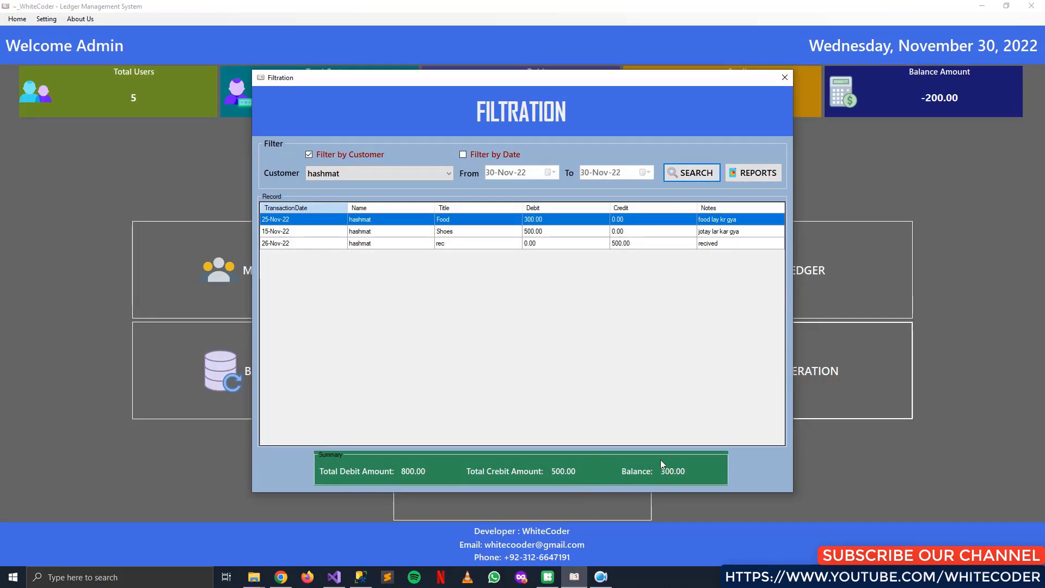
{"action": "left_click", "coordinate": [760, 172]}
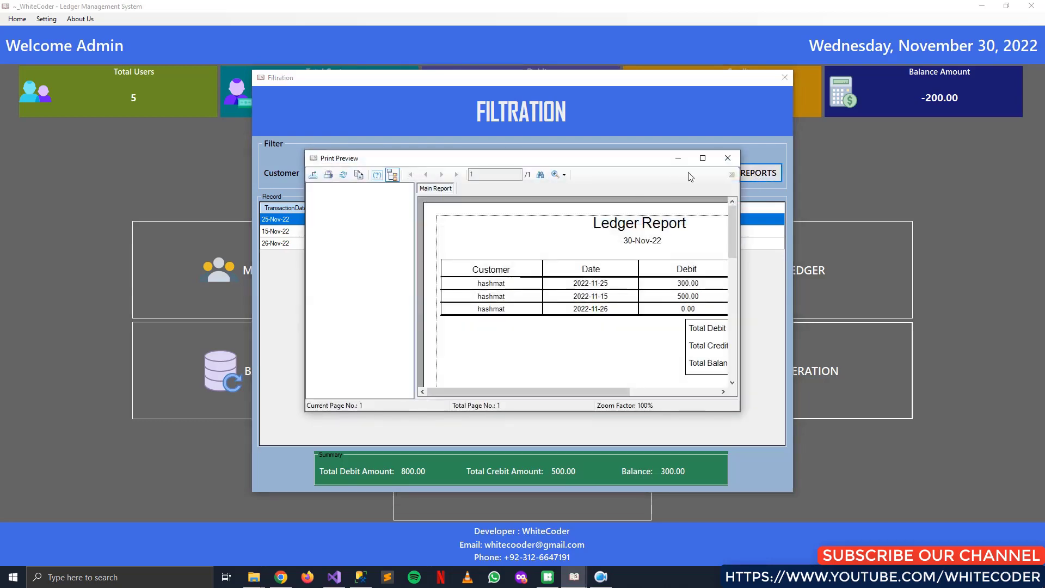
{"action": "left_click", "coordinate": [703, 158]}
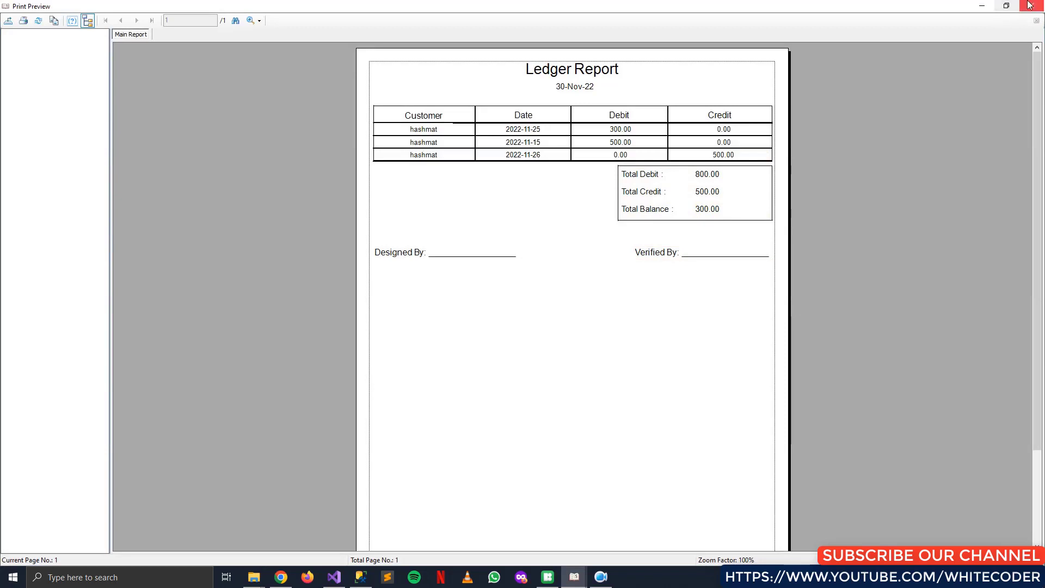
{"action": "left_click", "coordinate": [713, 175]}
{"action": "left_click", "coordinate": [711, 197]}
{"action": "left_click", "coordinate": [1031, 5]}
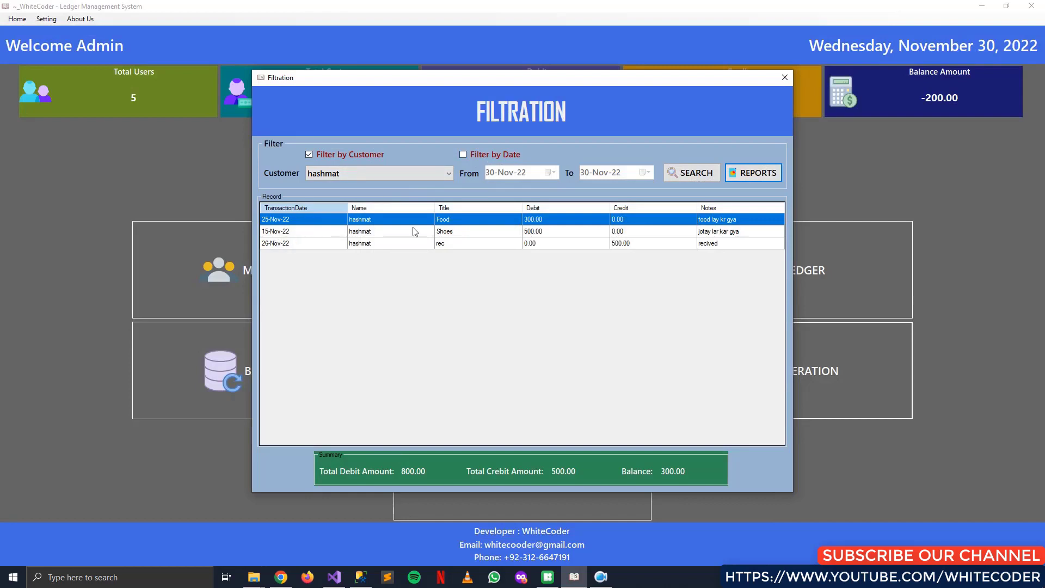
Enable both the Filter by Customer and Filter by Date options
{"action": "left_click", "coordinate": [513, 158]}
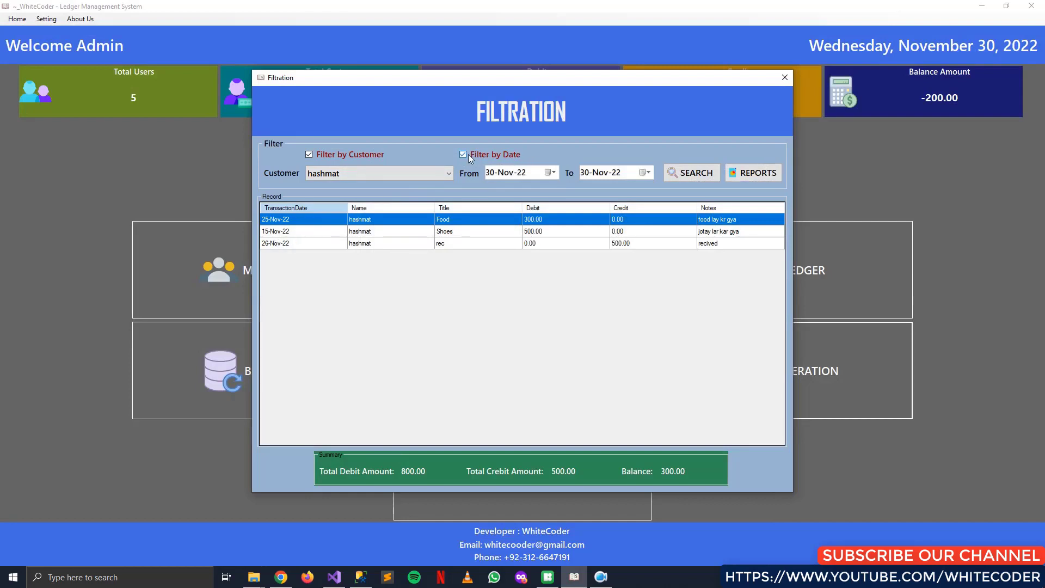
{"action": "left_click", "coordinate": [348, 156]}
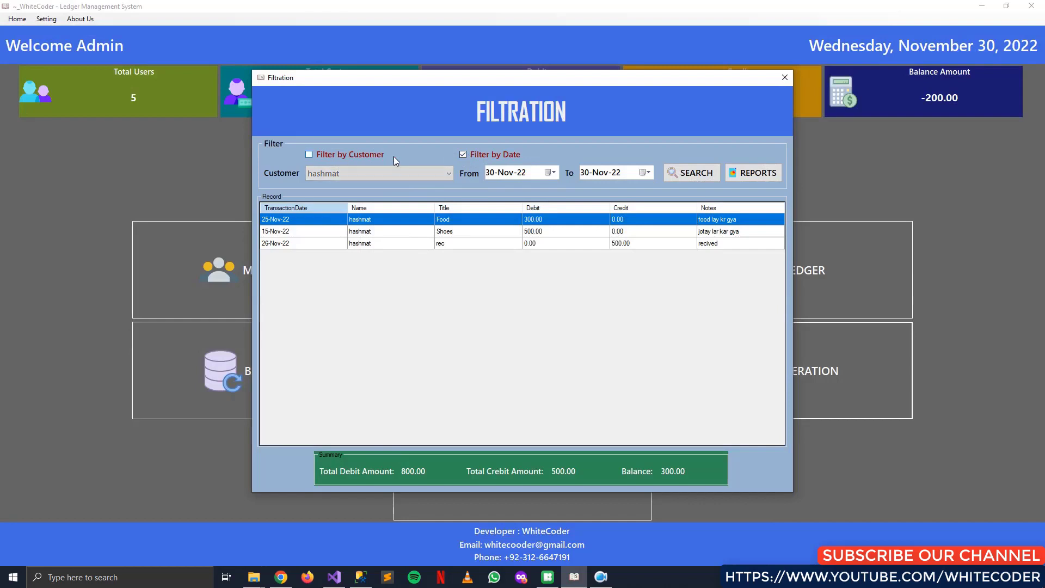
{"action": "left_click", "coordinate": [482, 154]}
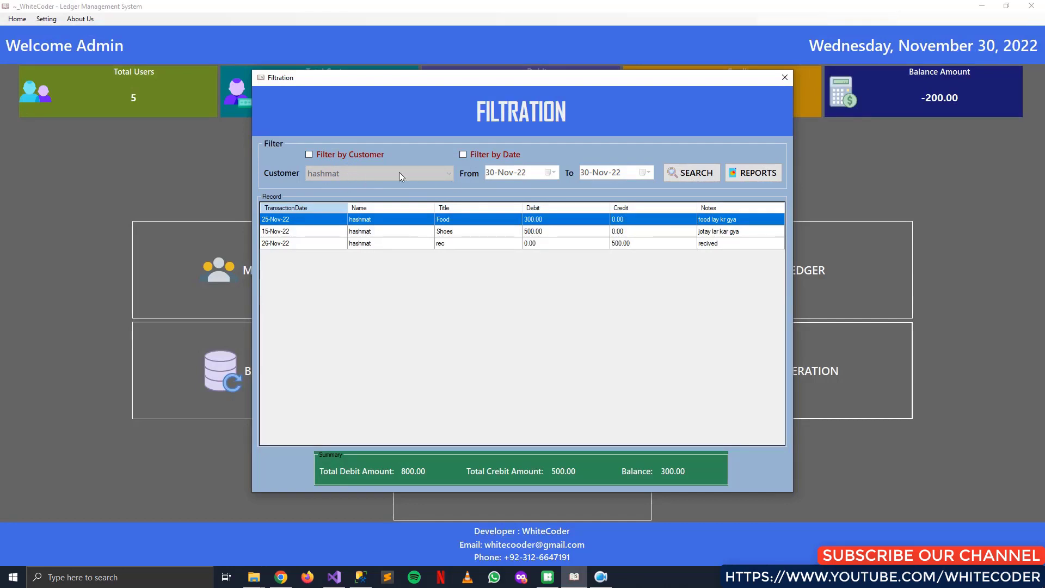
{"action": "left_click", "coordinate": [349, 155]}
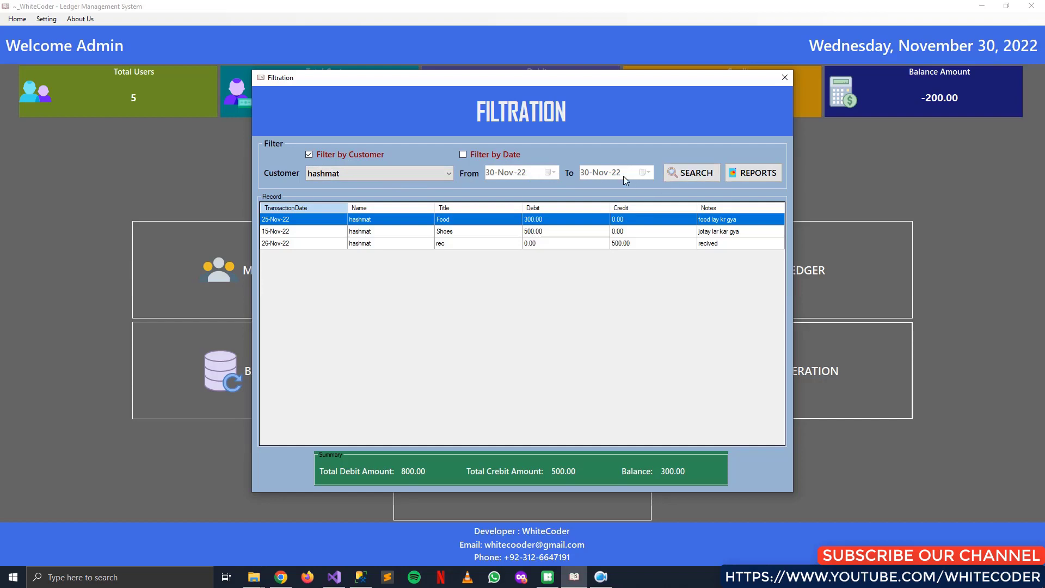
{"action": "left_click", "coordinate": [481, 154]}
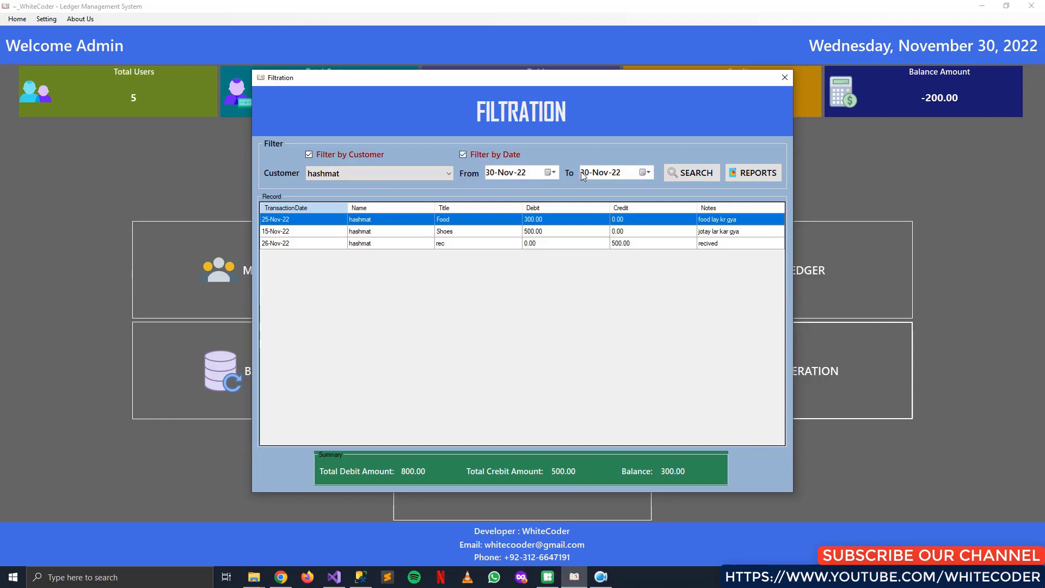
Search hashmat's records dated 25-Nov-22 to 30-Nov-22
{"action": "left_click", "coordinate": [554, 173]}
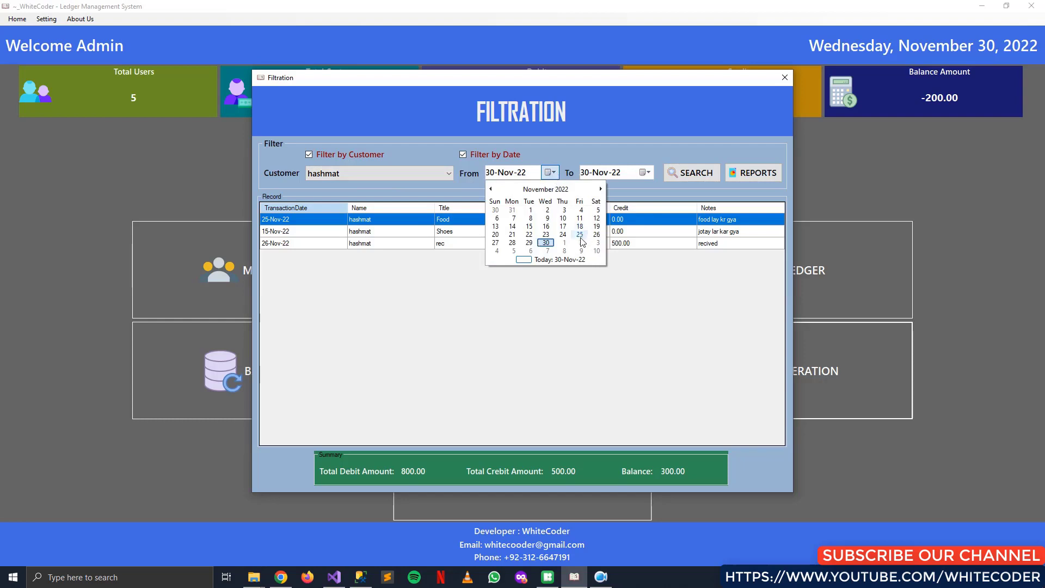
{"action": "left_click", "coordinate": [529, 227]}
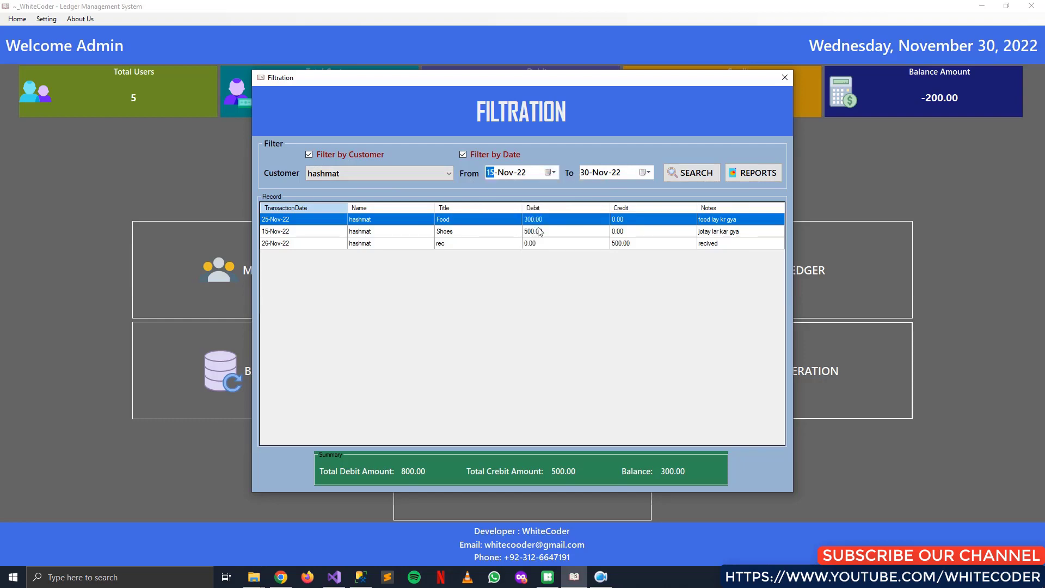
{"action": "left_click", "coordinate": [643, 173]}
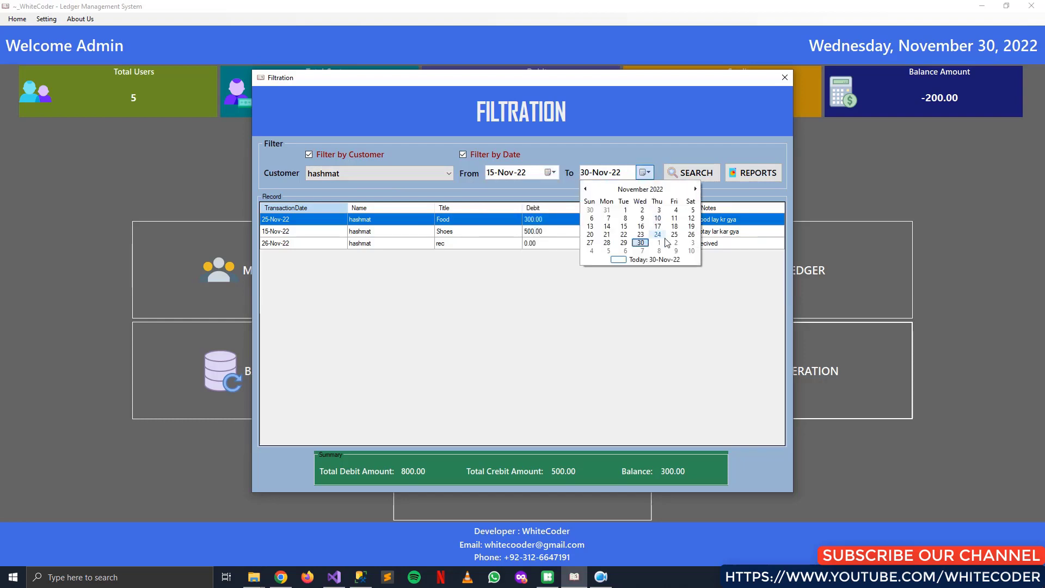
{"action": "left_click", "coordinate": [642, 244]}
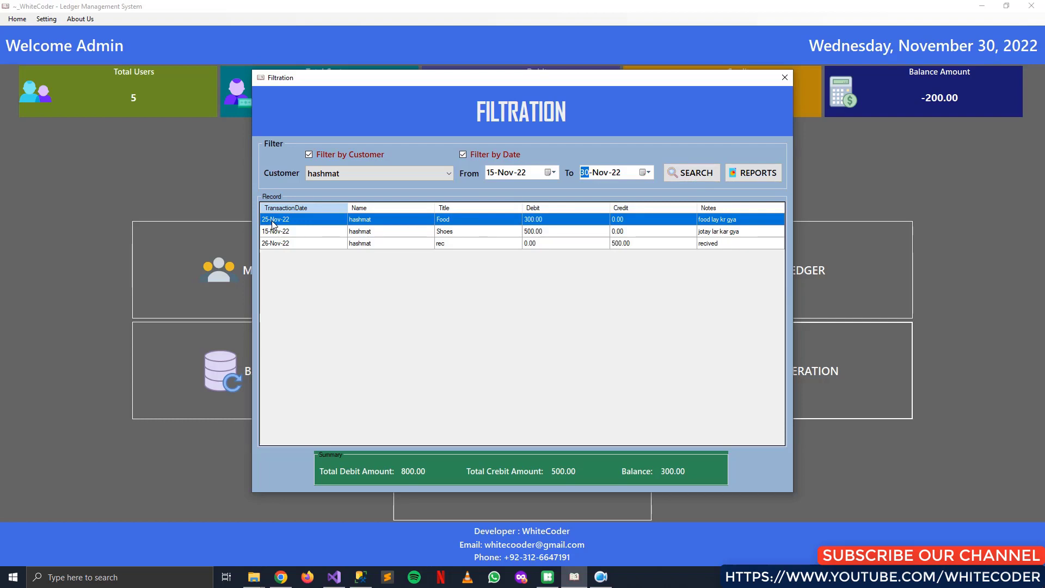
{"action": "left_click", "coordinate": [551, 173]}
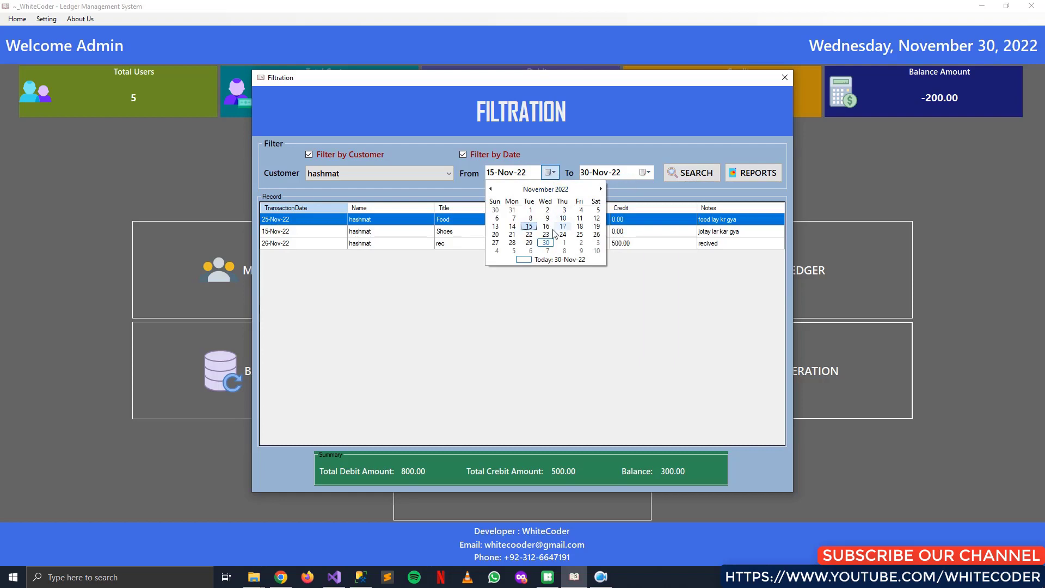
{"action": "left_click", "coordinate": [580, 235]}
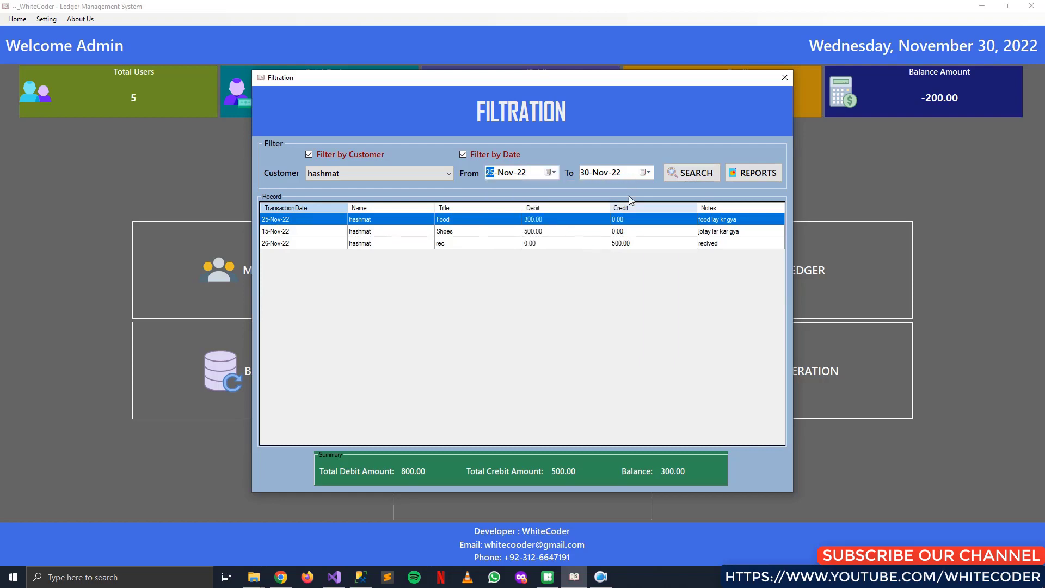
{"action": "left_click", "coordinate": [698, 169]}
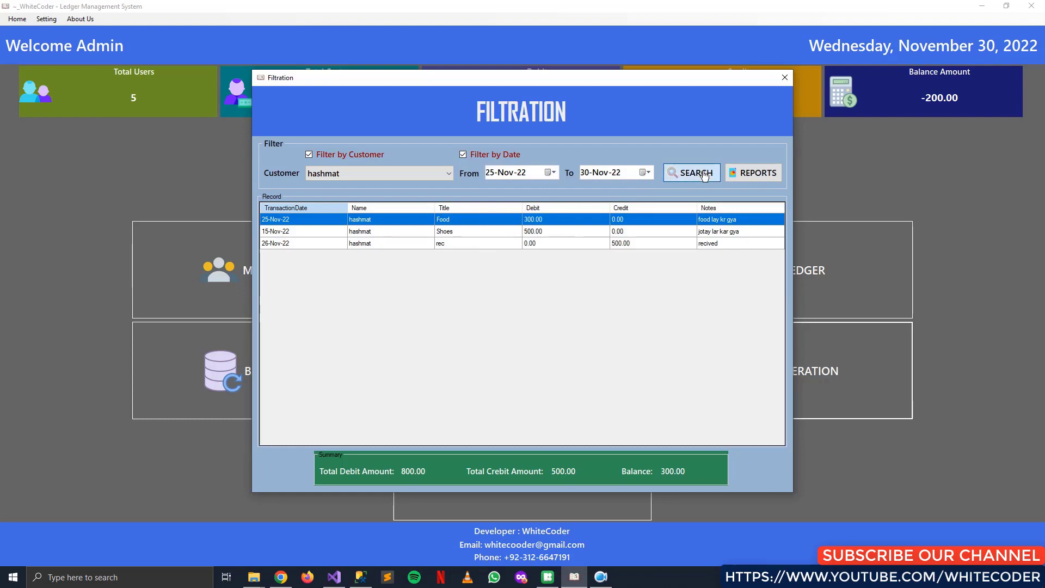
{"action": "left_click", "coordinate": [766, 173]}
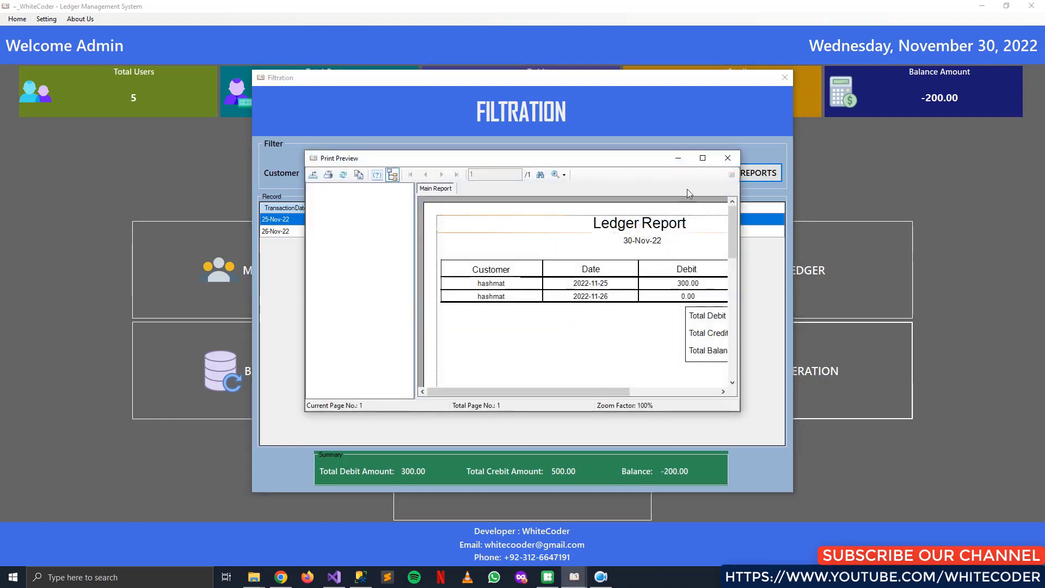
{"action": "left_click", "coordinate": [701, 158]}
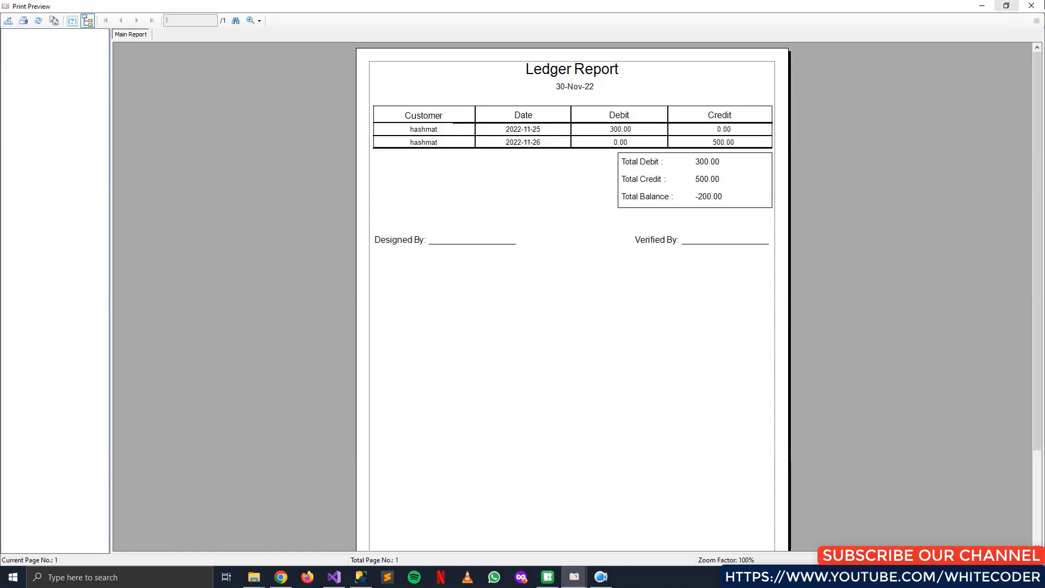
{"action": "left_click", "coordinate": [1031, 5]}
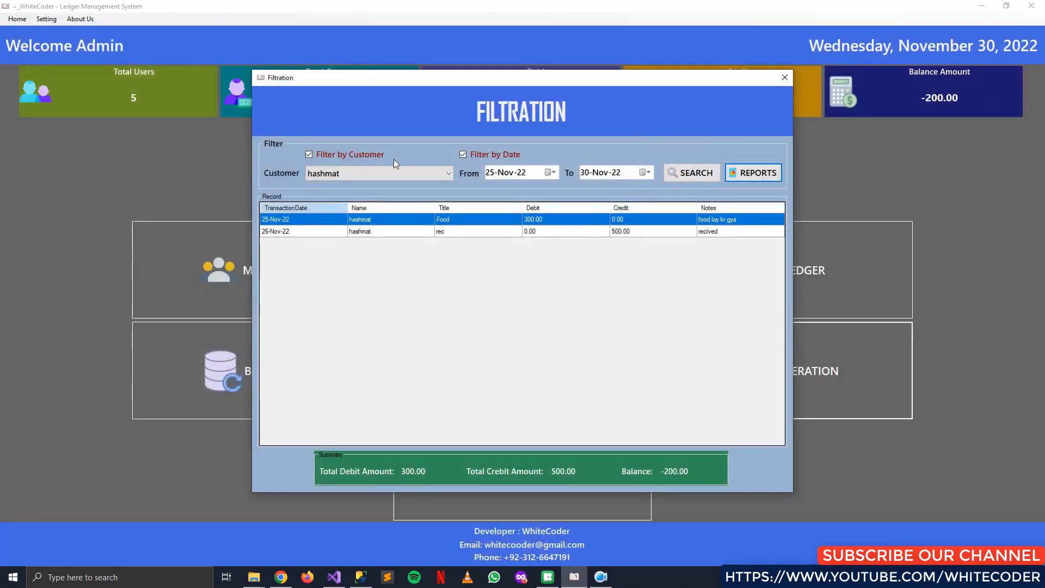
{"action": "left_click", "coordinate": [785, 77]}
Filter all records from 25-Nov-22 to 30-Nov-22 and preview the five-entry Ledger Report
{"action": "left_click", "coordinate": [847, 354]}
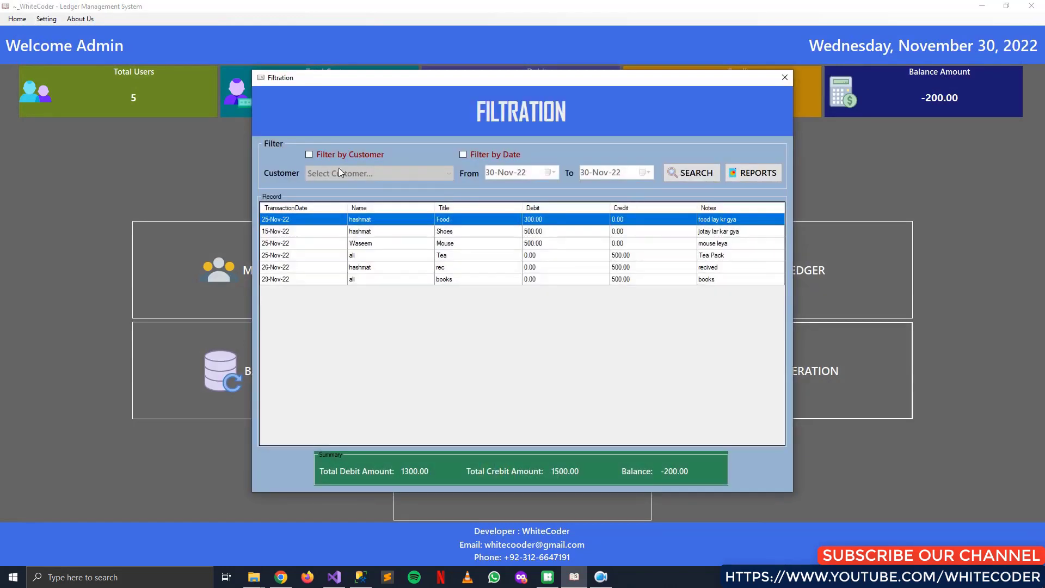
{"action": "left_click", "coordinate": [484, 158]}
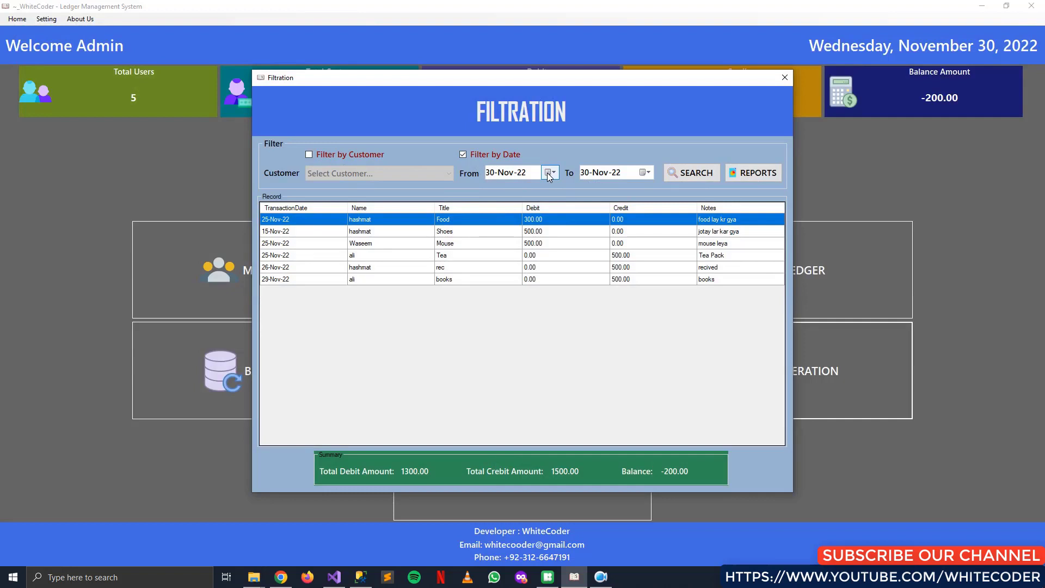
{"action": "left_click", "coordinate": [550, 174]}
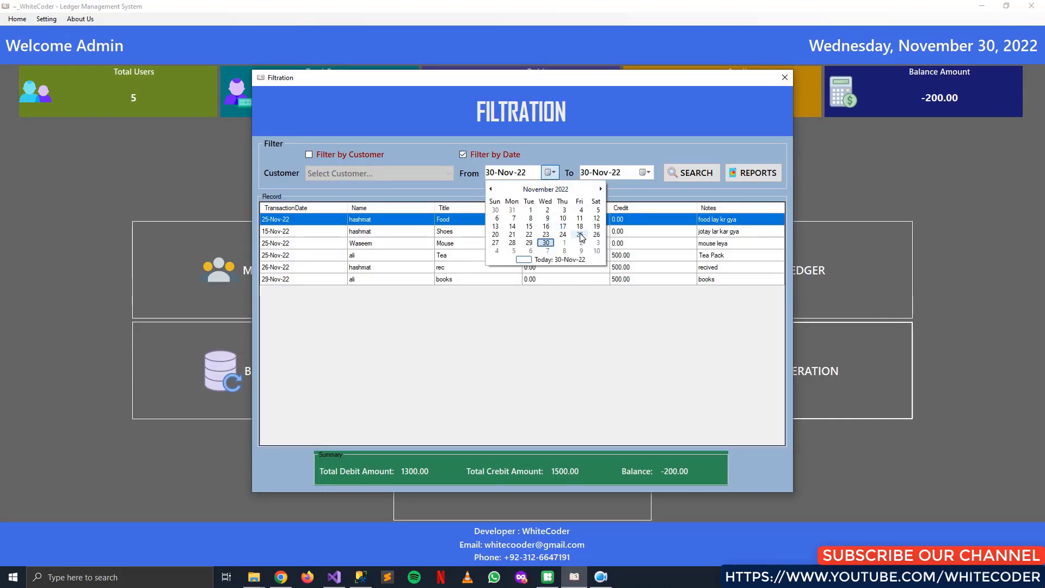
{"action": "left_click", "coordinate": [580, 234]}
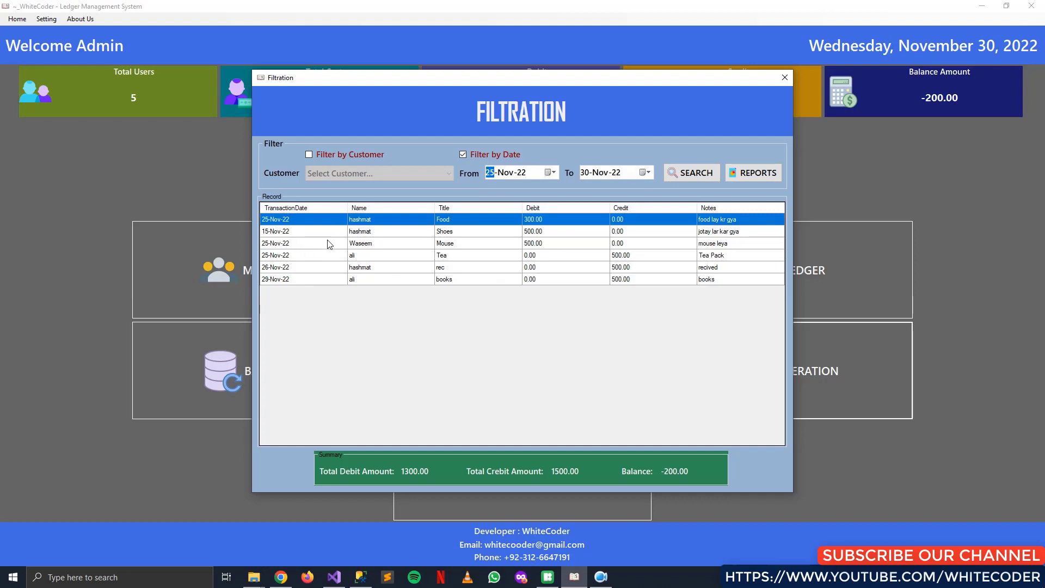
{"action": "left_click", "coordinate": [702, 174]}
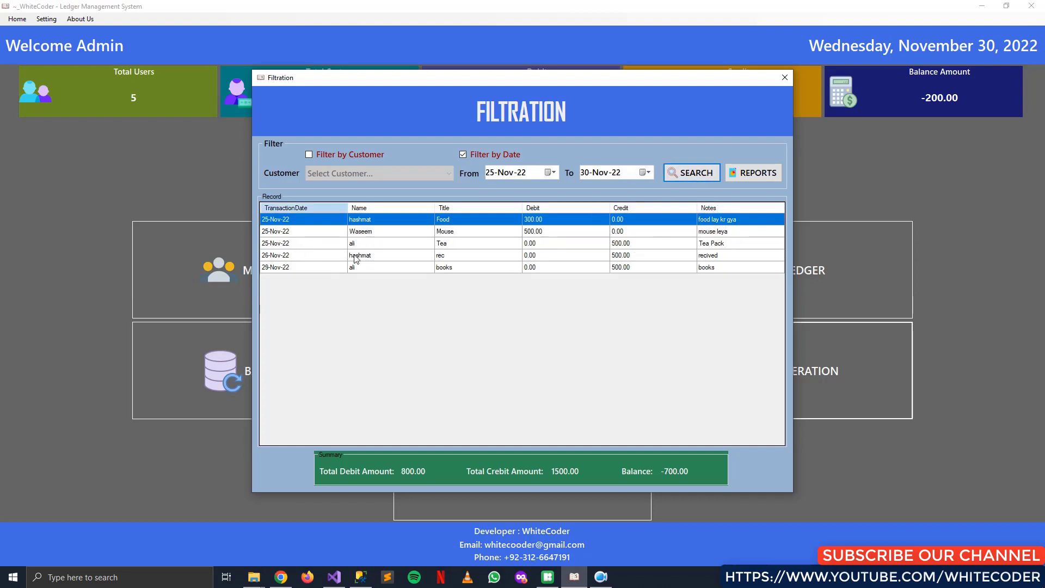
{"action": "left_click", "coordinate": [765, 178]}
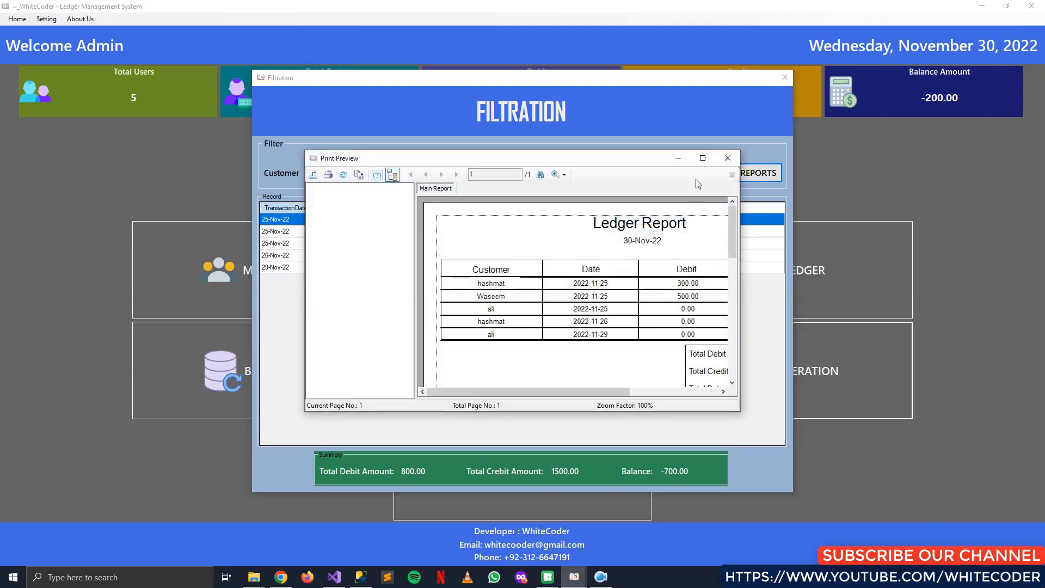
{"action": "left_click", "coordinate": [702, 158]}
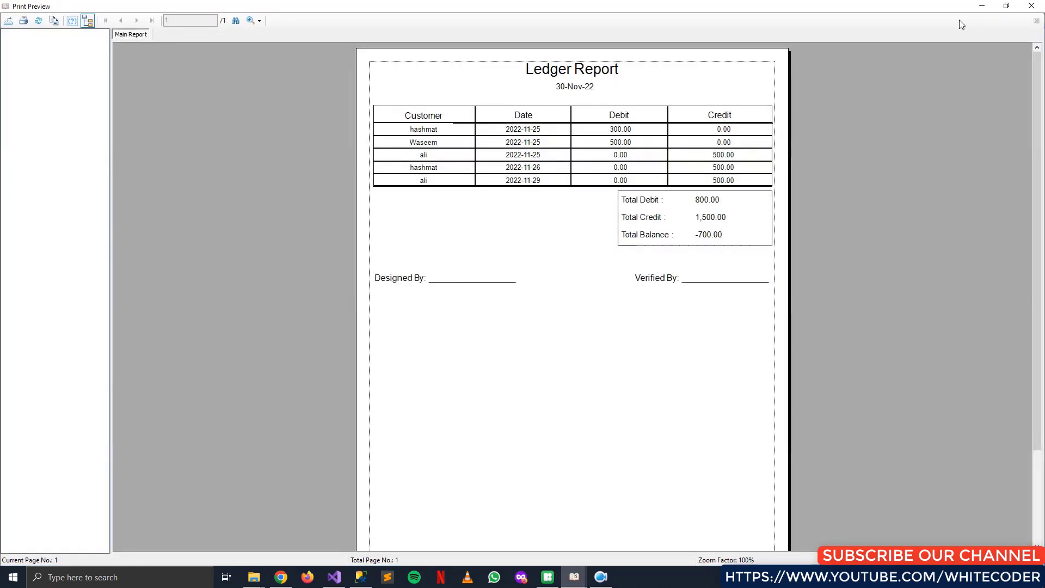
{"action": "left_click", "coordinate": [1033, 6]}
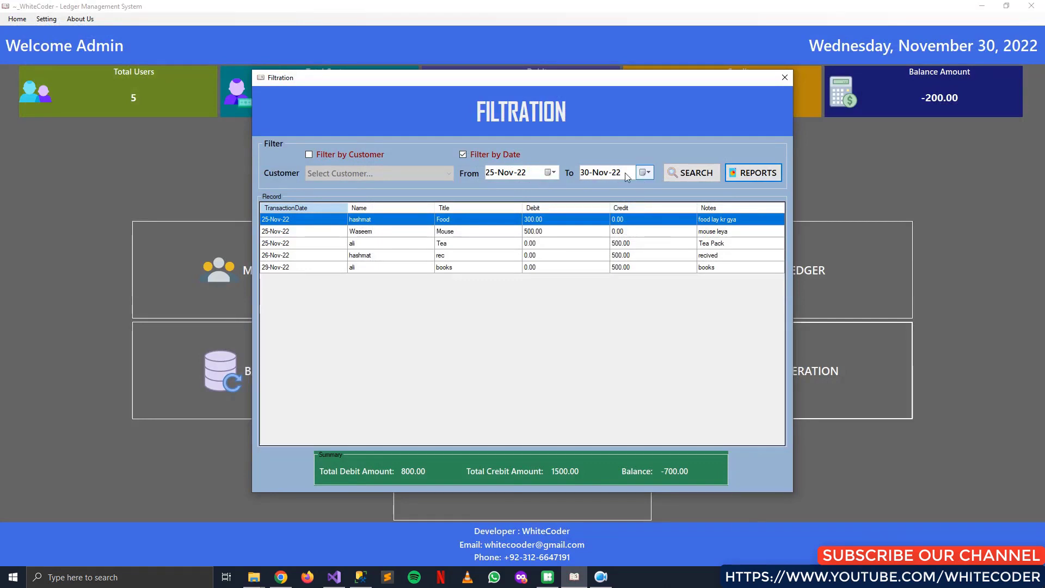
Search records for 15-Nov-22 only, then clear the date filter and close Filtration
{"action": "left_click", "coordinate": [550, 172]}
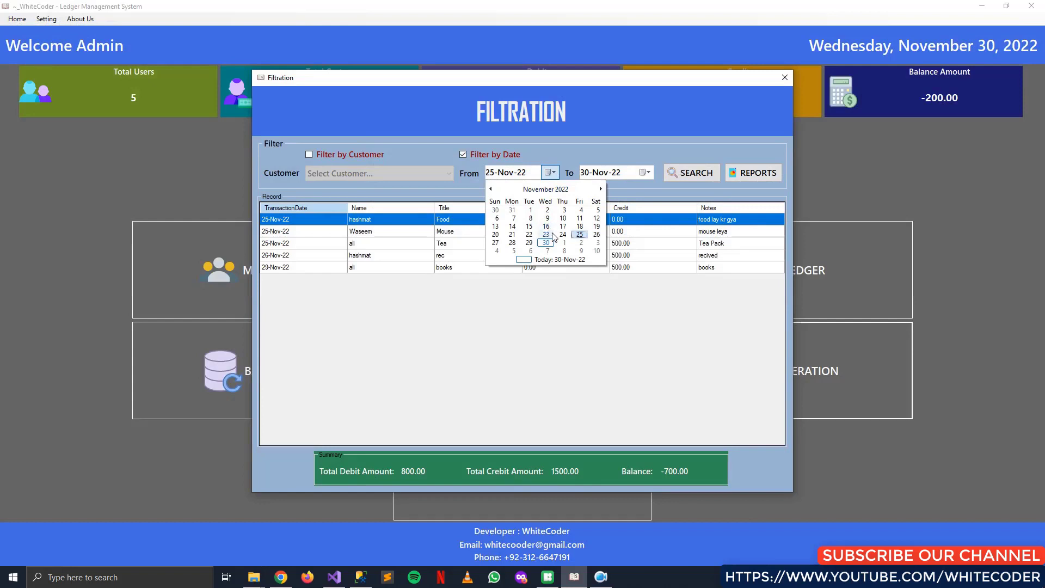
{"action": "left_click", "coordinate": [529, 226]}
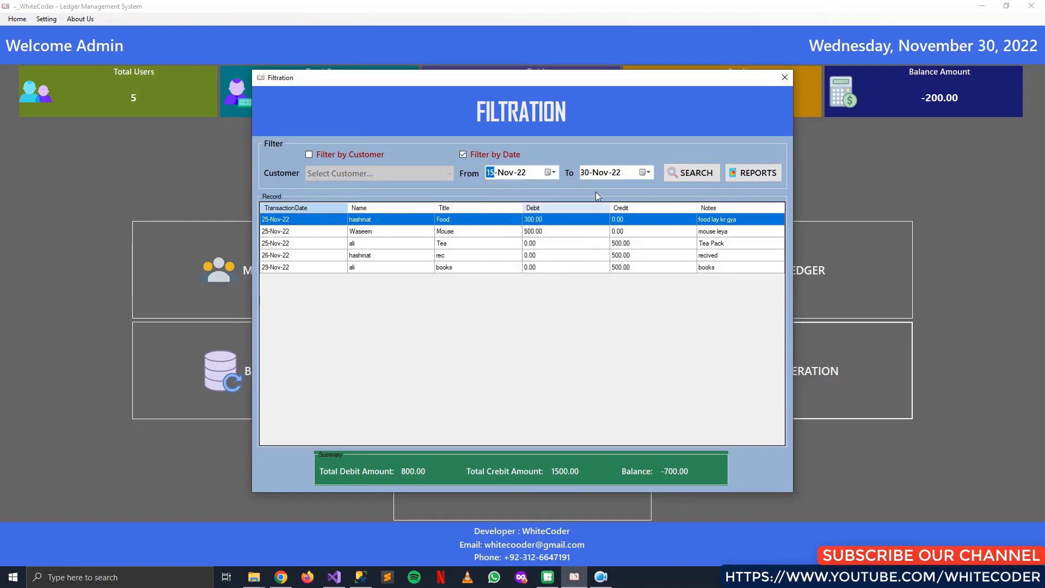
{"action": "left_click", "coordinate": [645, 172]}
{"action": "left_click", "coordinate": [638, 228]}
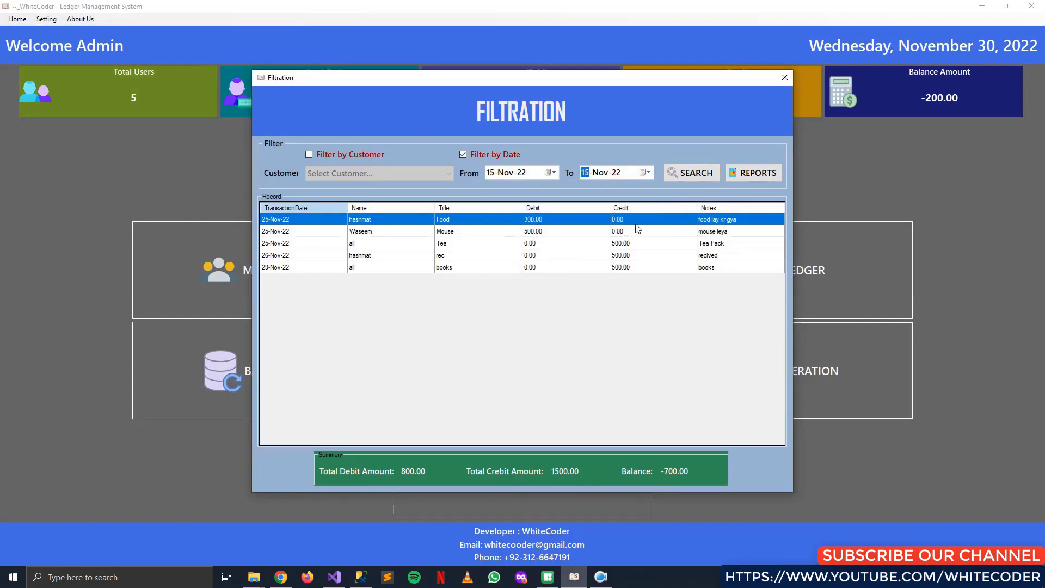
{"action": "left_click", "coordinate": [683, 176]}
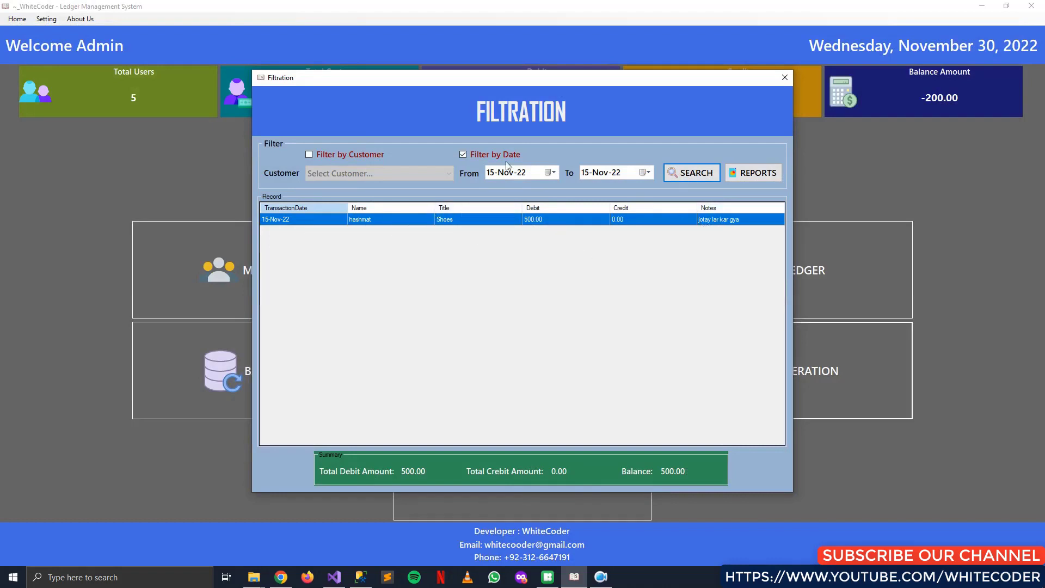
{"action": "left_click", "coordinate": [466, 156]}
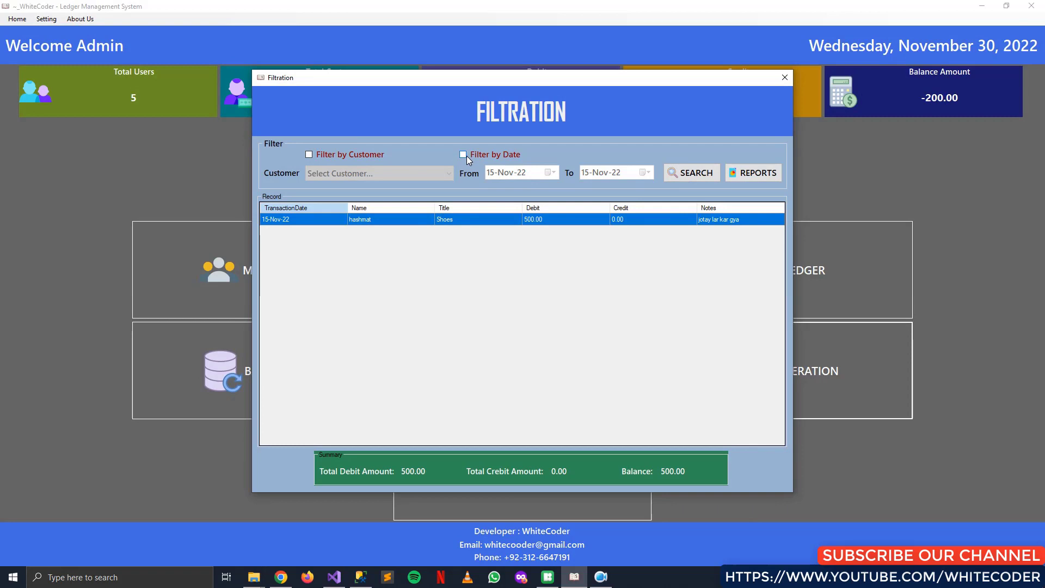
{"action": "left_click", "coordinate": [784, 77]}
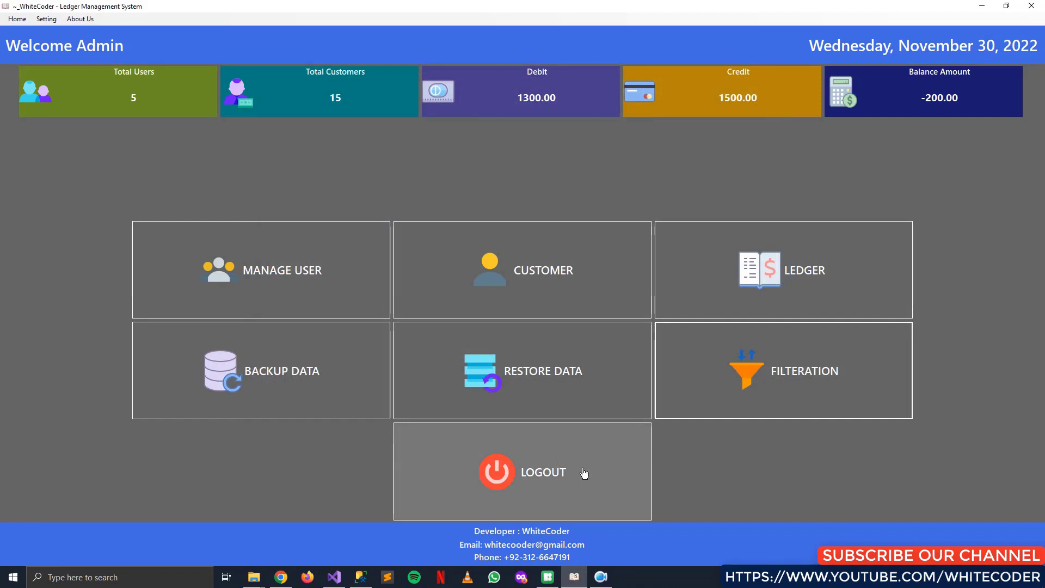
Log out of the account and exit Ledger Management System from the Login window
{"action": "left_click", "coordinate": [619, 466]}
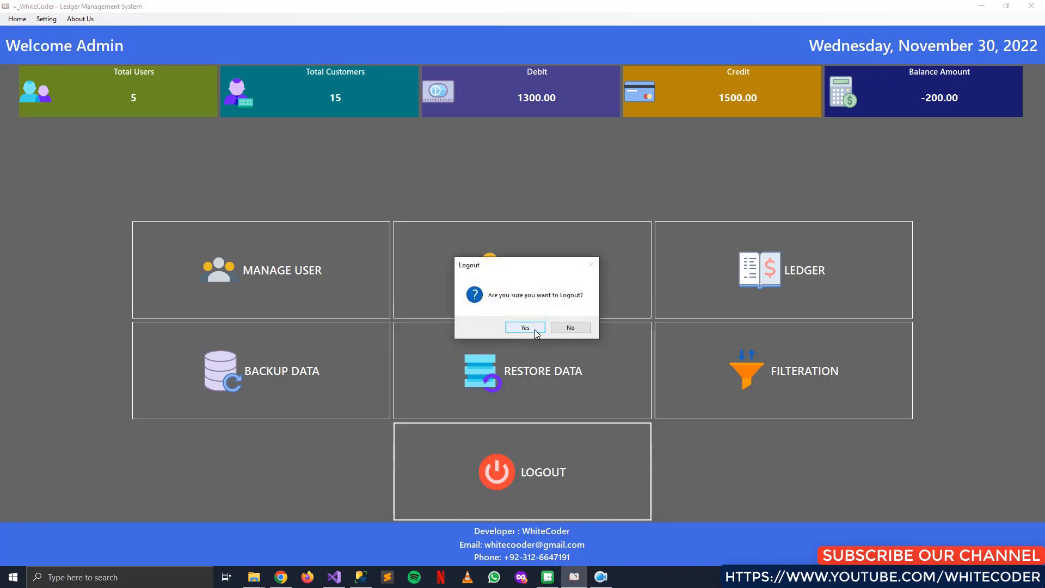
{"action": "left_click", "coordinate": [571, 328]}
{"action": "left_click", "coordinate": [580, 474]}
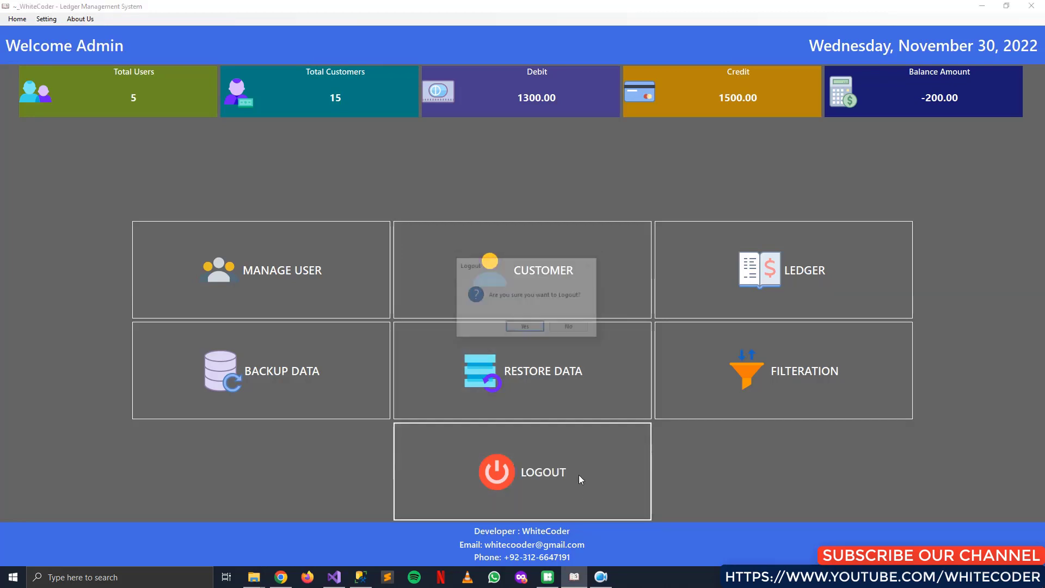
{"action": "left_click", "coordinate": [525, 328]}
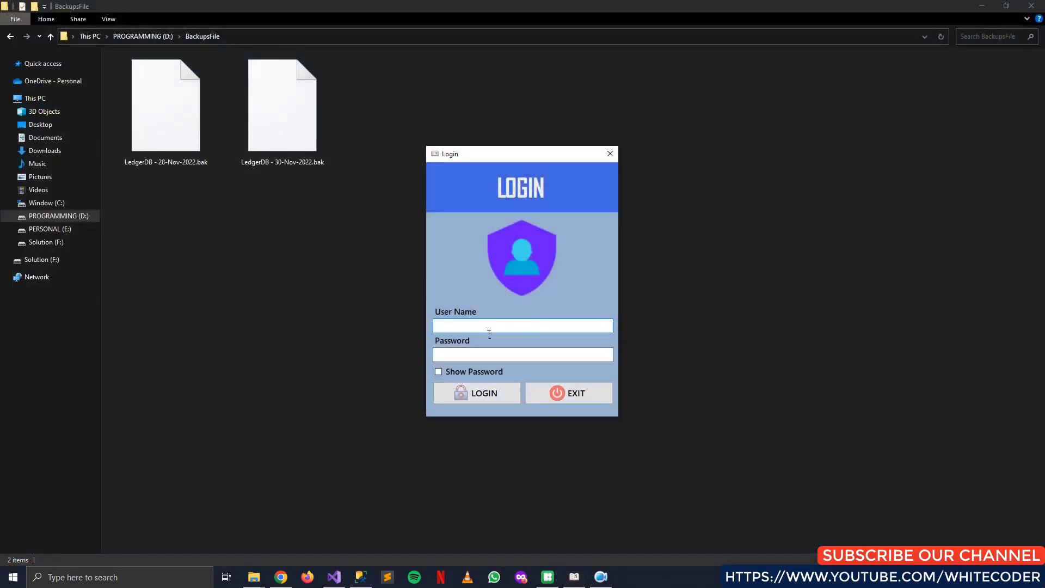
{"action": "left_click", "coordinate": [566, 393]}
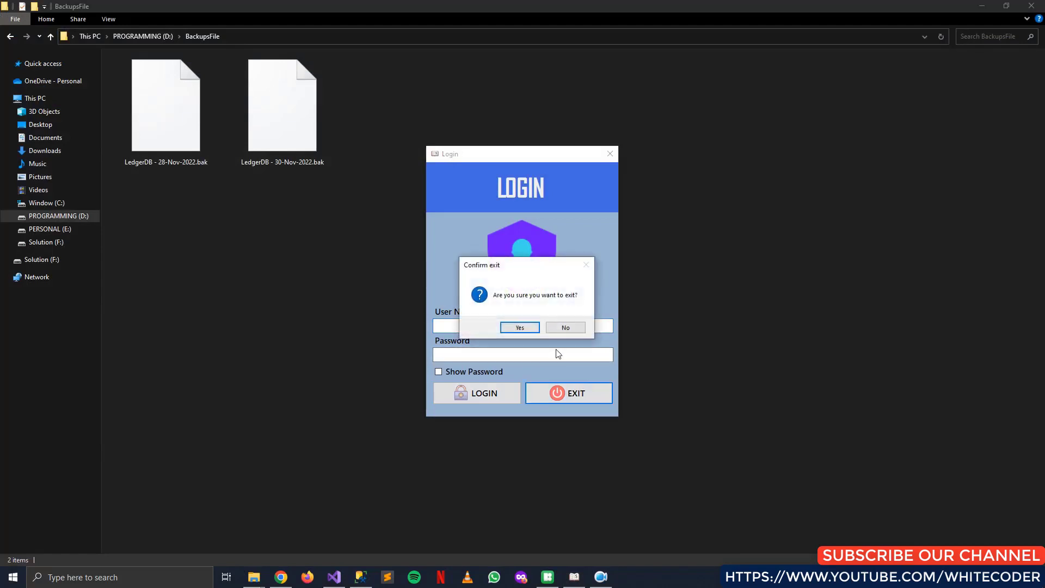
{"action": "left_click", "coordinate": [534, 328]}
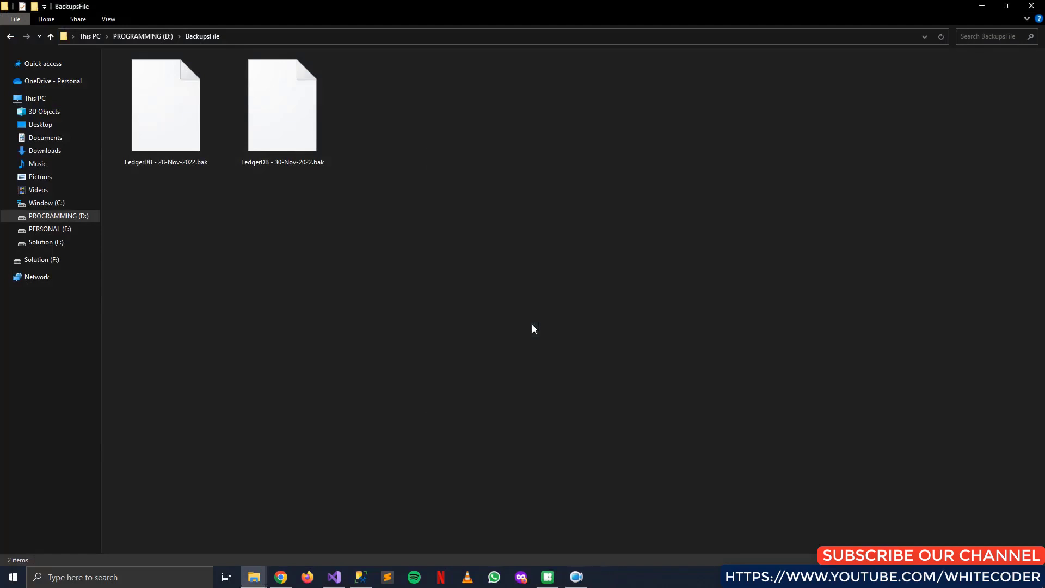
Minimise the BackupsFile window and select the Customer Loan desktop shortcut
{"action": "left_click", "coordinate": [978, 5]}
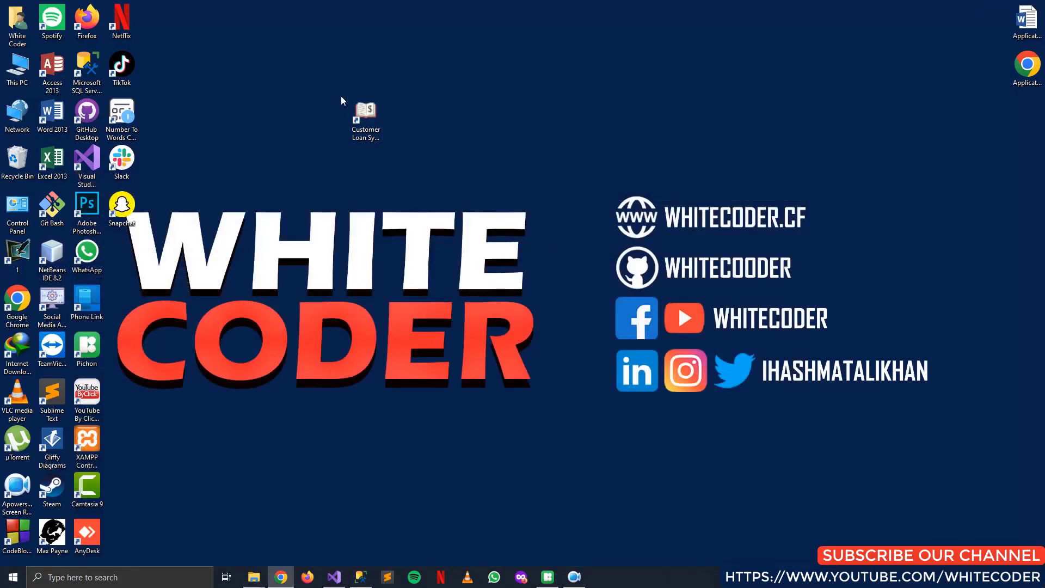
{"action": "left_click_drag", "start_coordinate": [334, 89], "coordinate": [430, 158]}
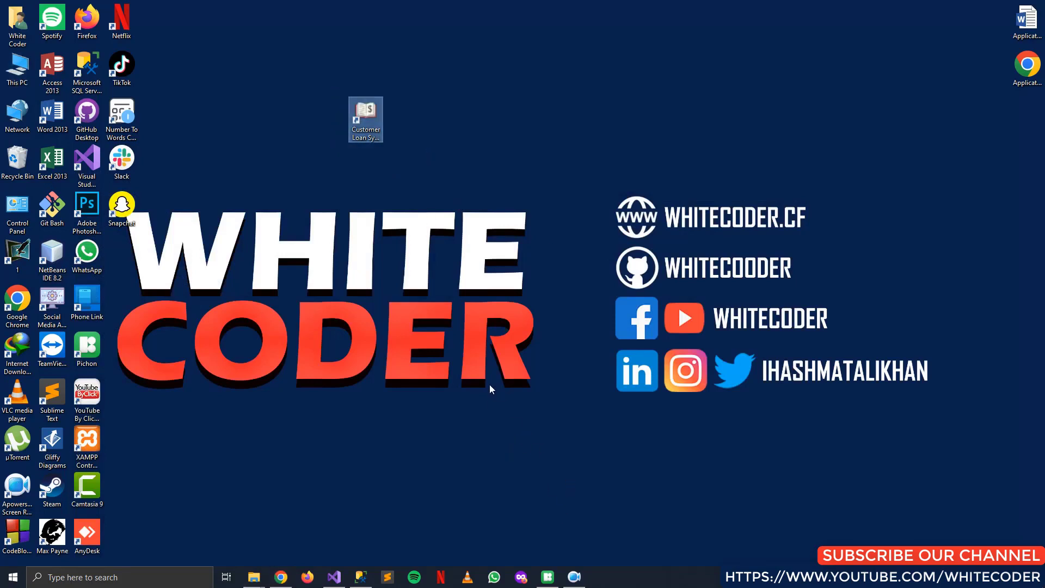